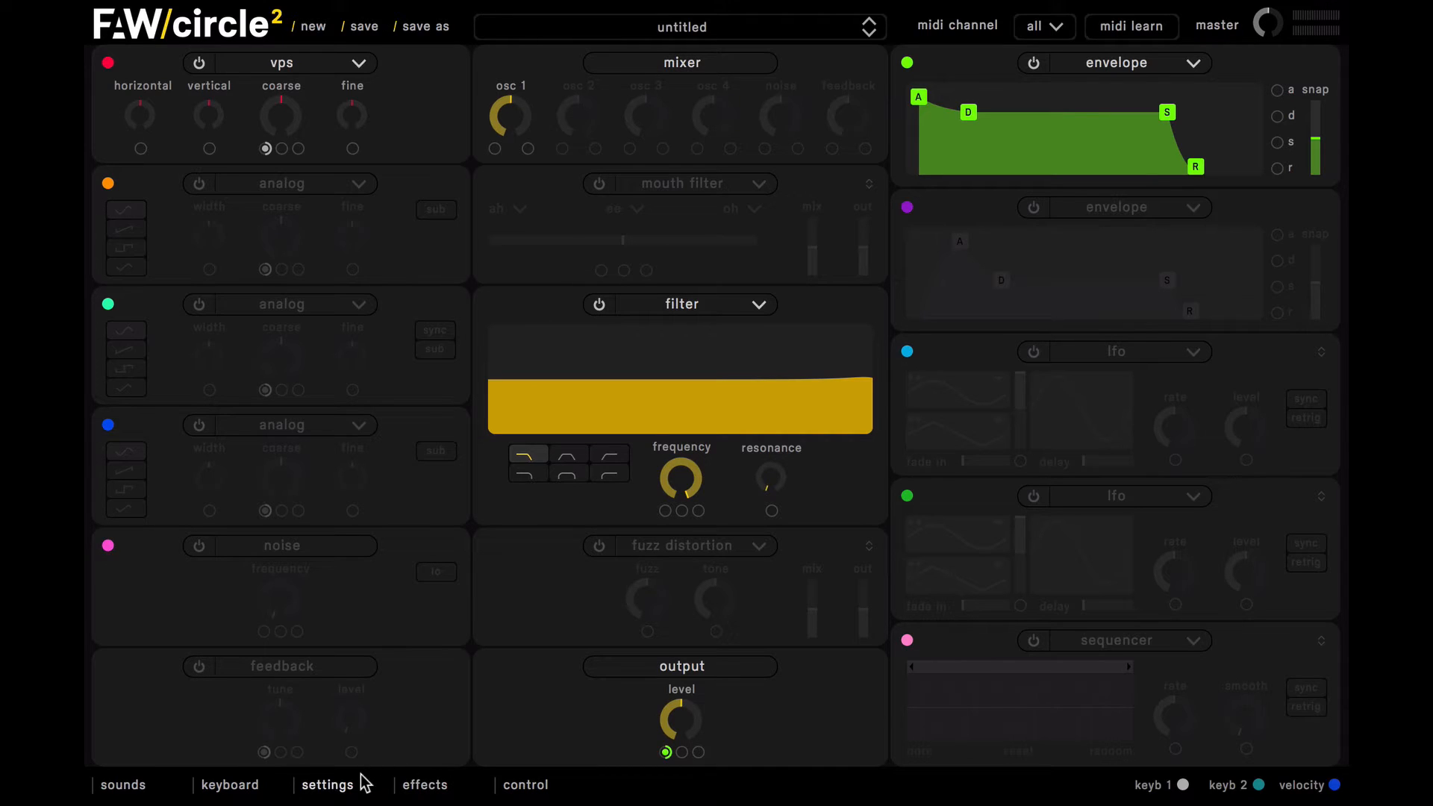
- Set the voicing polyphony to 1 and turn legato on
click(329, 784)
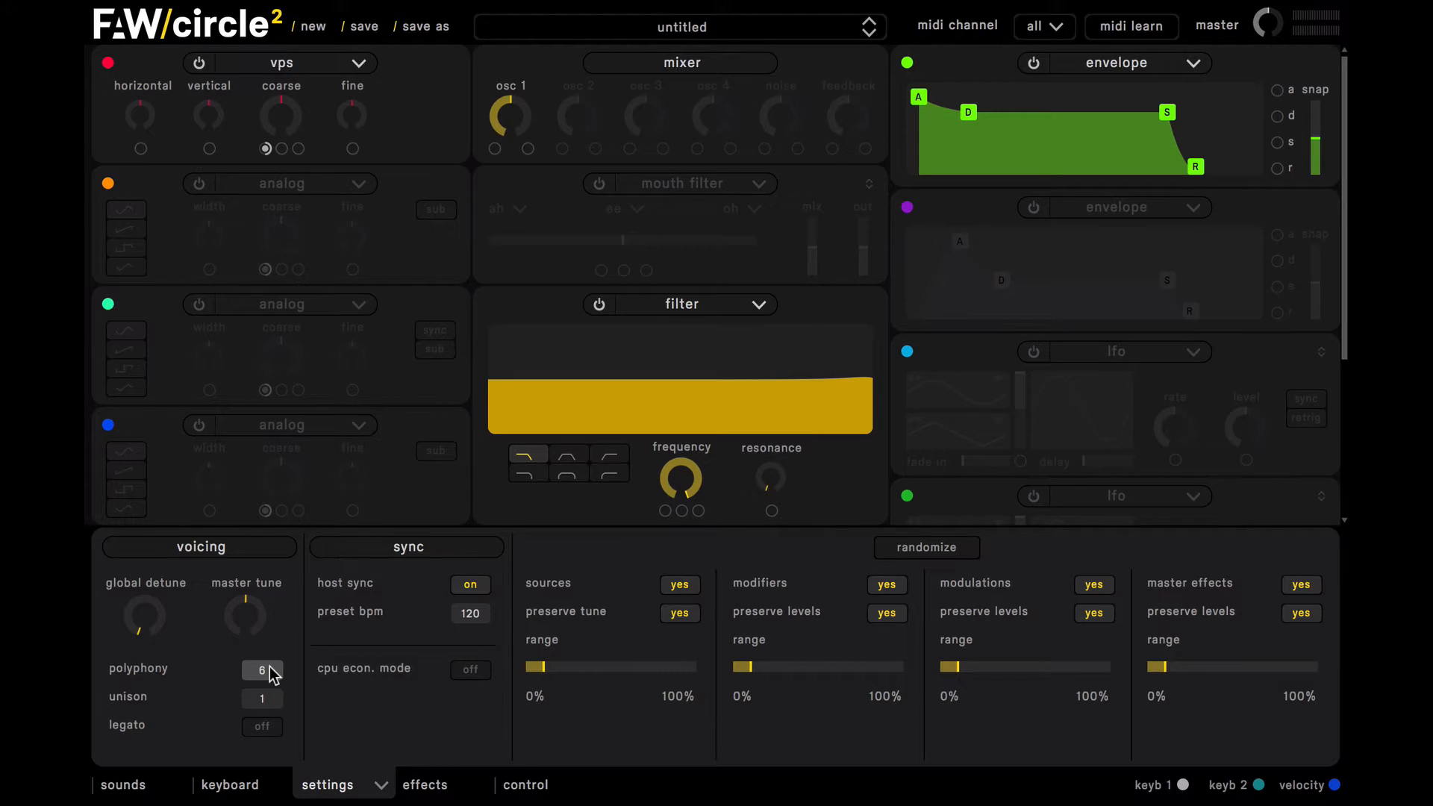
drag(272, 674, 268, 706)
click(263, 728)
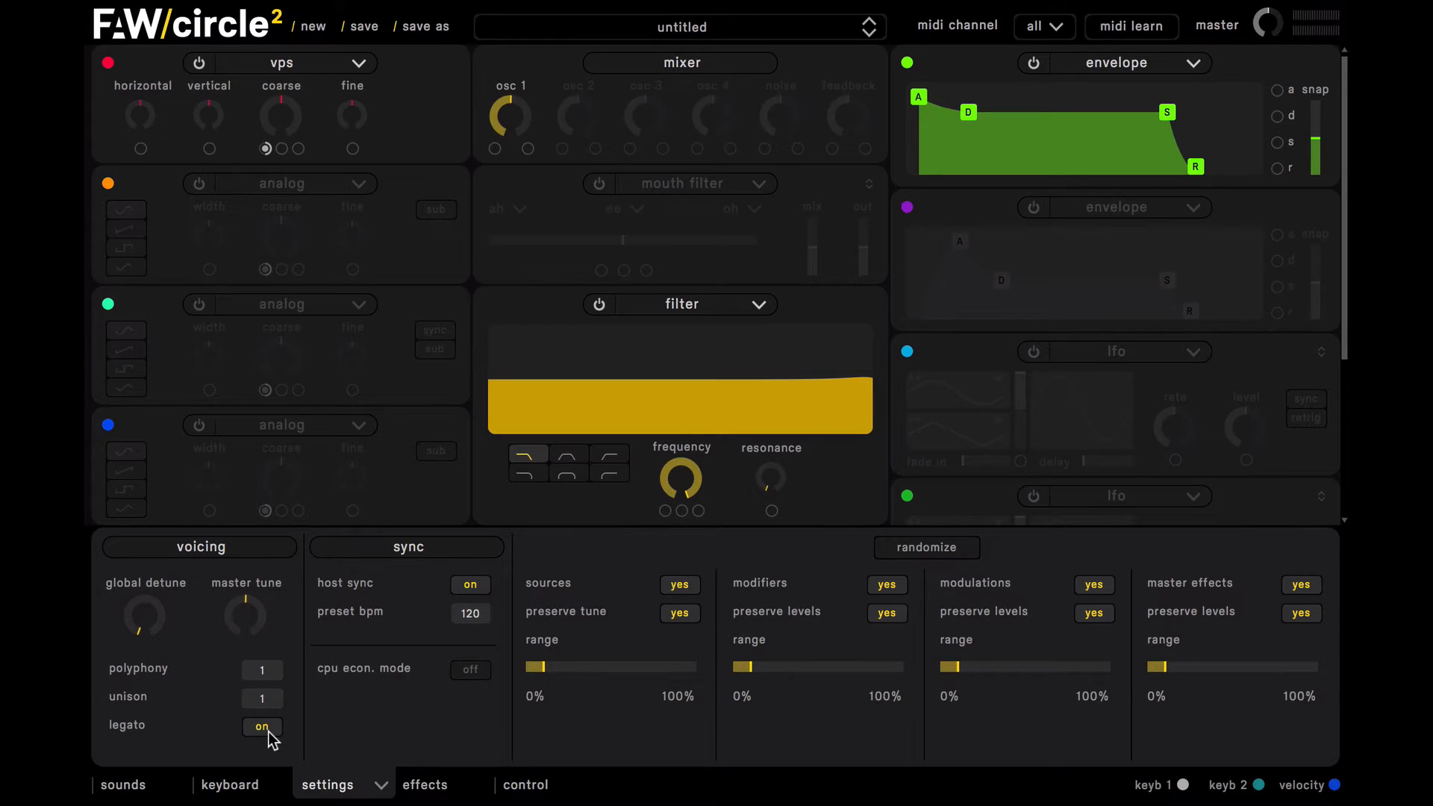
click(358, 786)
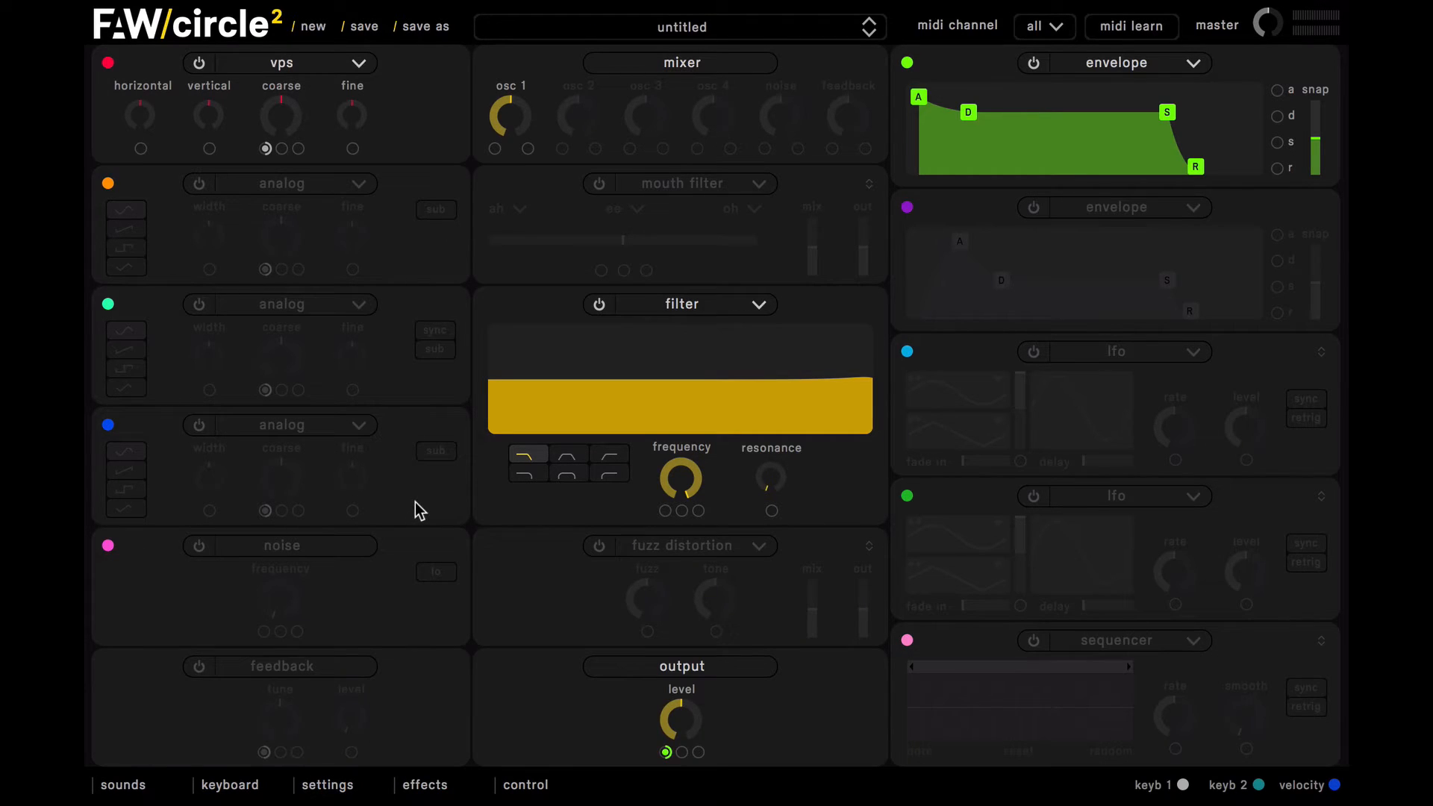
- Change the first oscillator to an analog oscillator with the sawtooth waveform
click(342, 71)
click(342, 86)
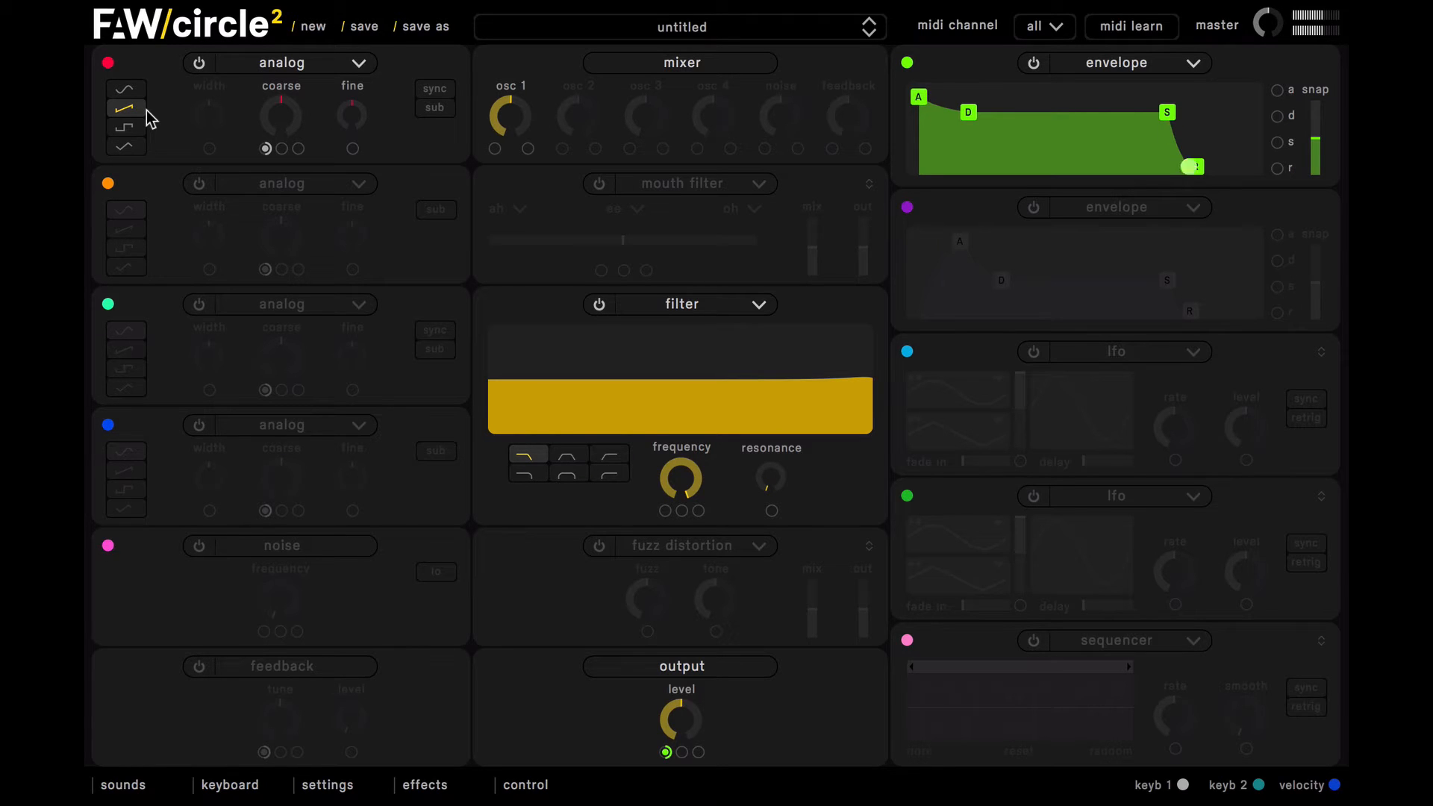
- Change the second oscillator to wavetable, enable it, and replace its classic saw waveform with prague
click(305, 186)
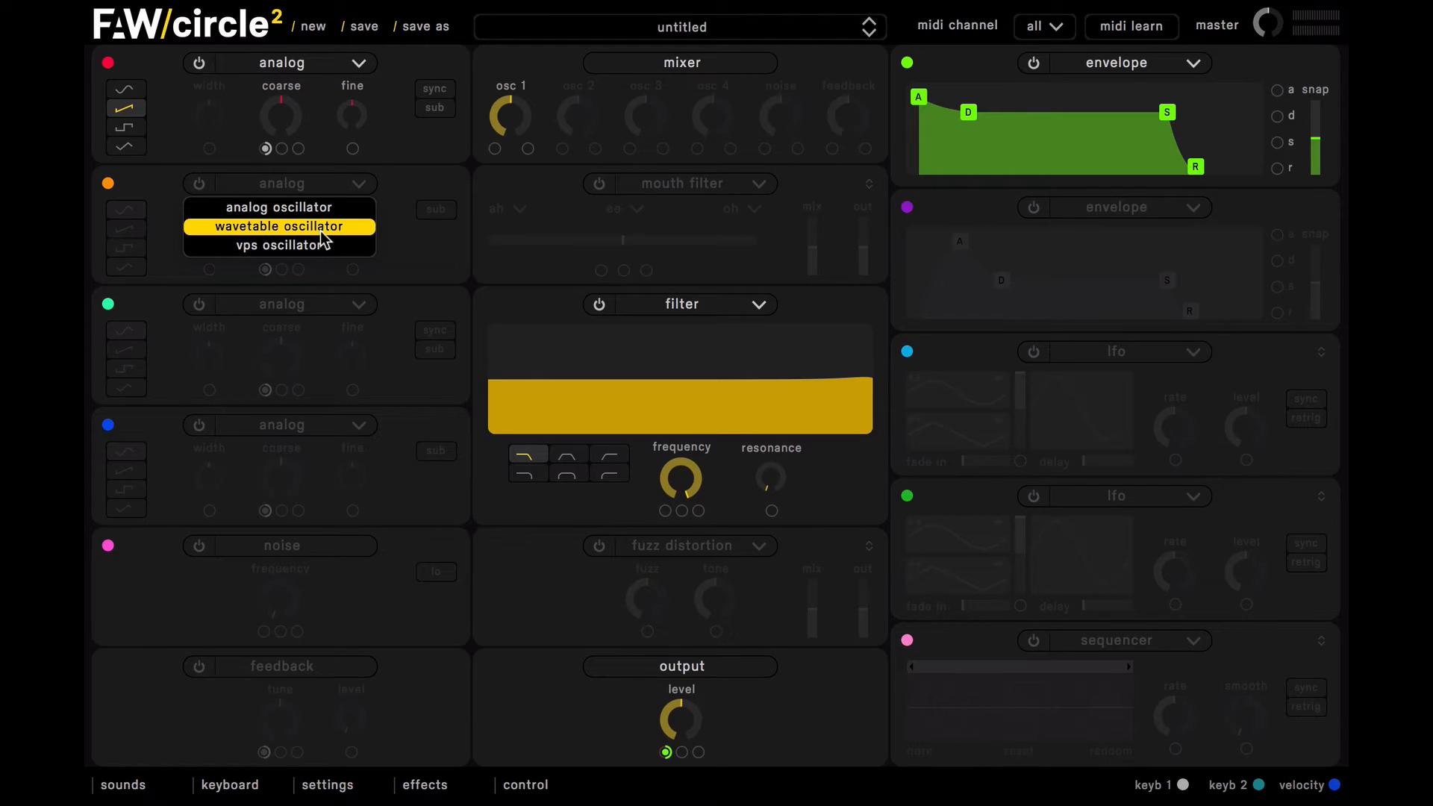
click(320, 231)
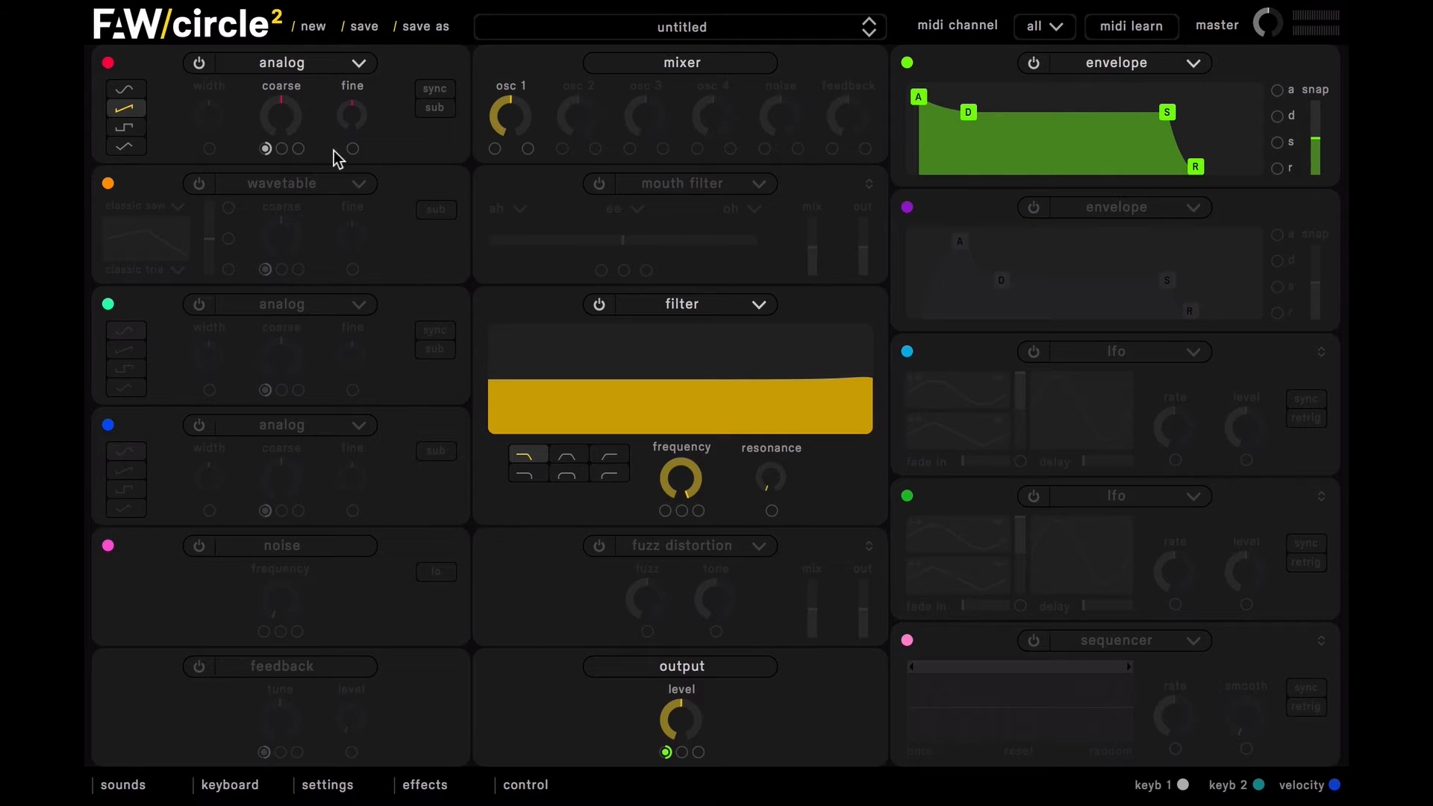
click(202, 184)
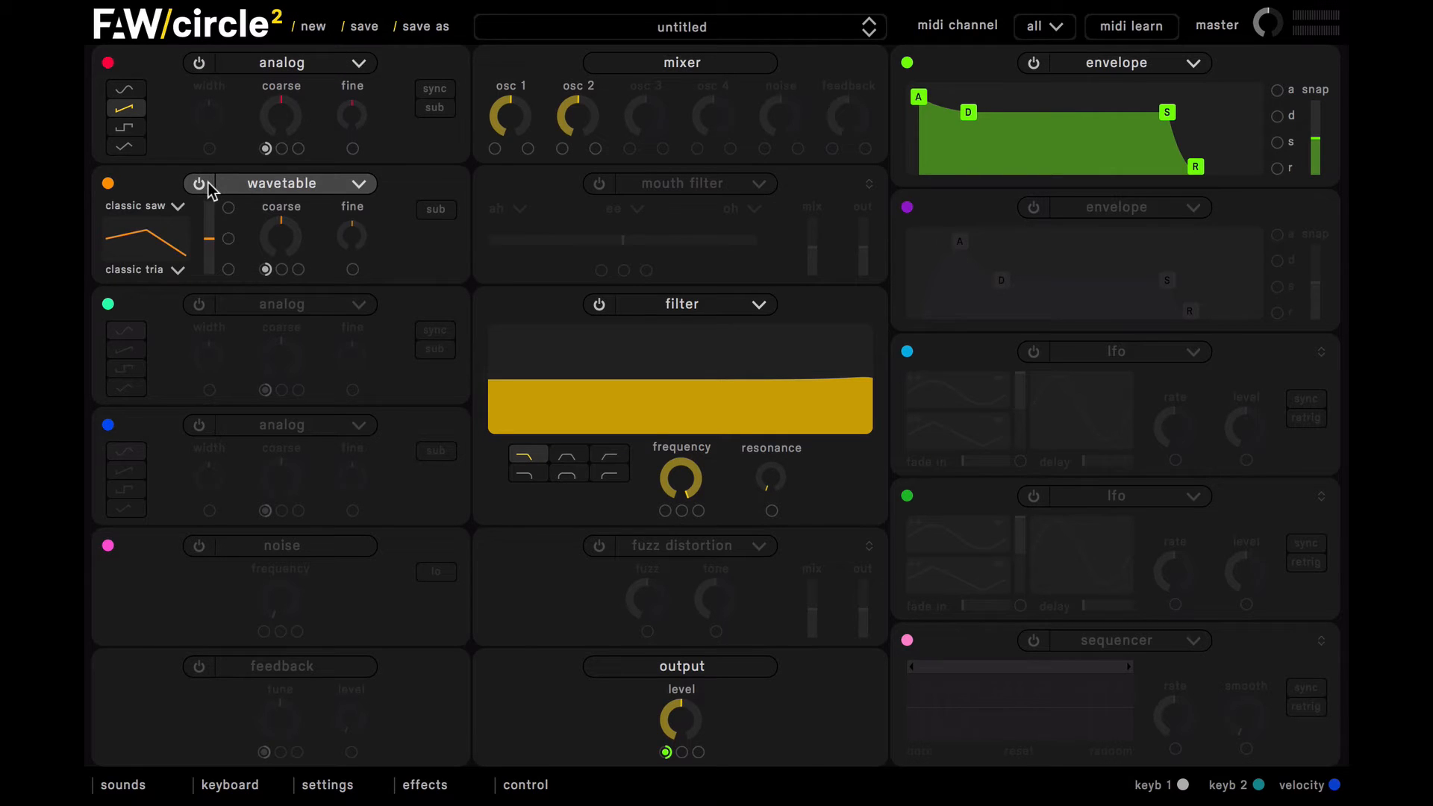
click(177, 209)
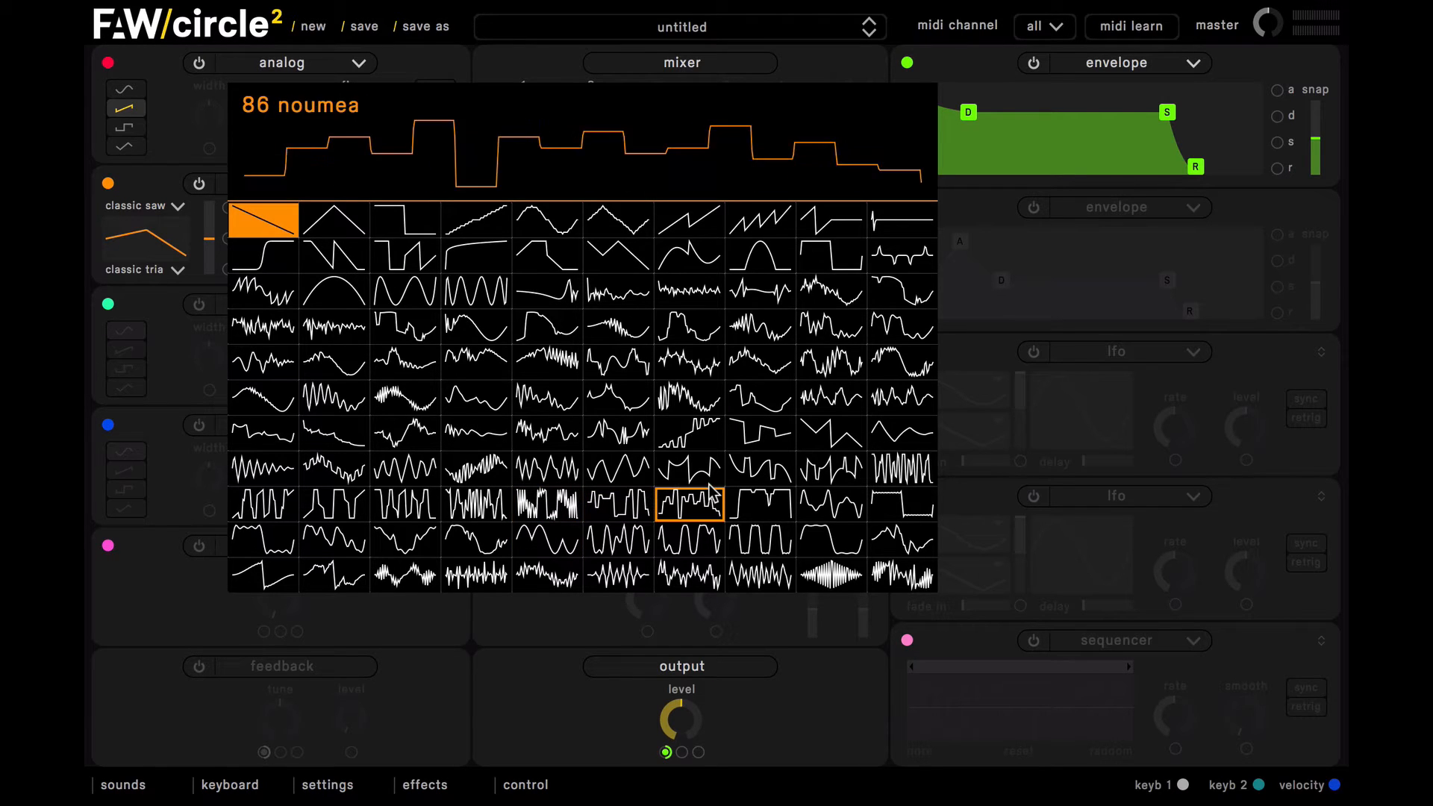
click(619, 540)
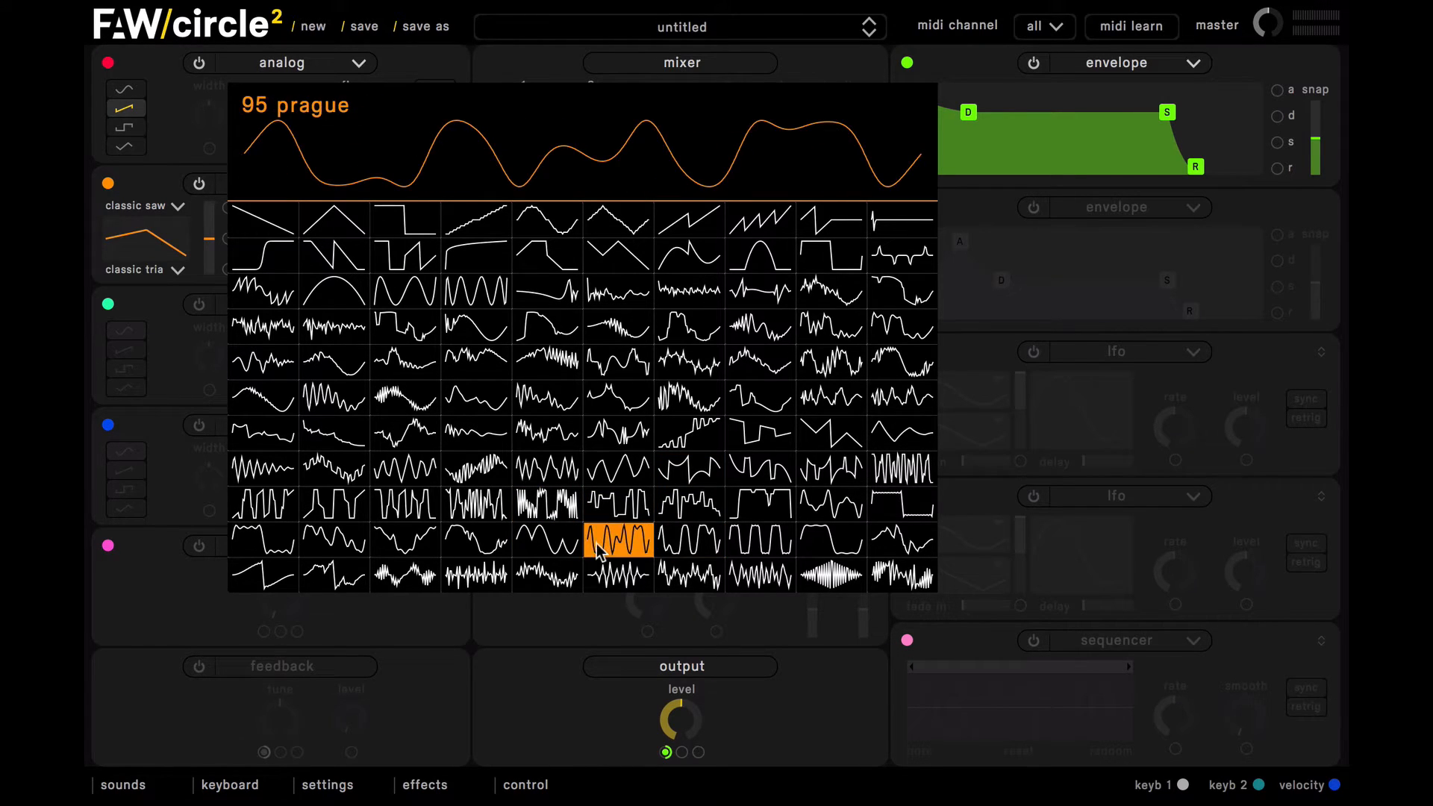
click(187, 285)
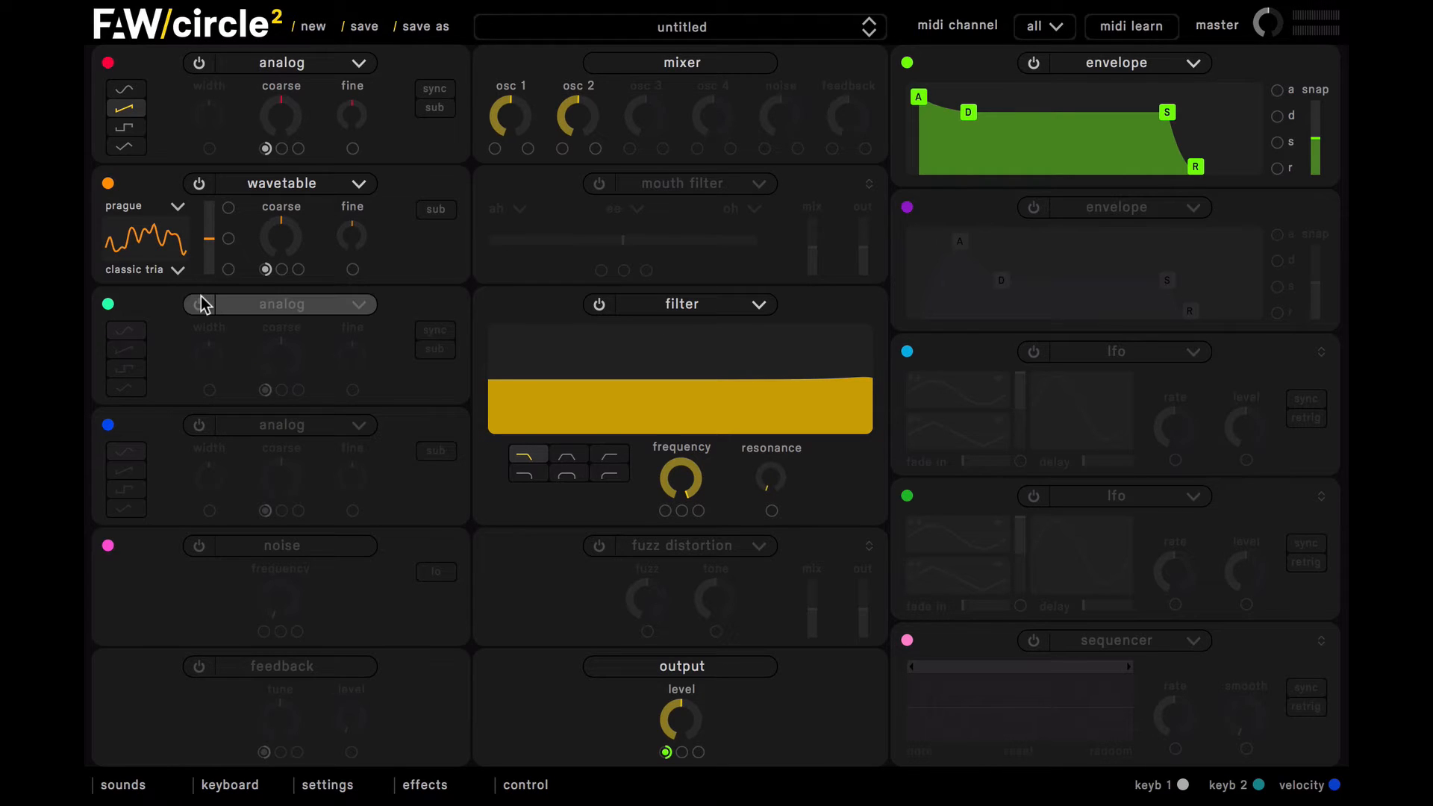
- Enable the third oscillator as a wavetable oscillator with nassau as its first waveform, and raise its coarse tuning well above centre
click(199, 304)
click(248, 298)
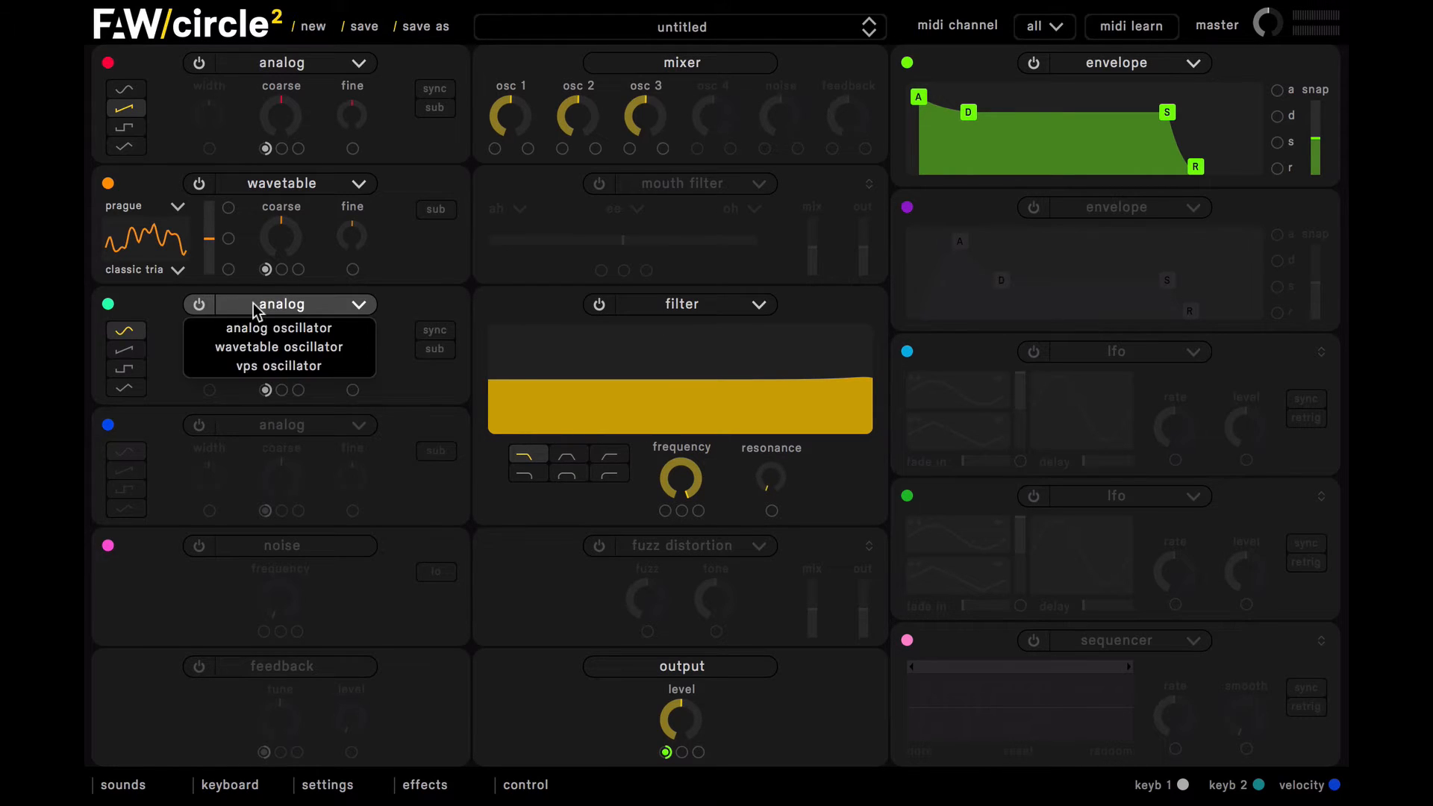
click(272, 346)
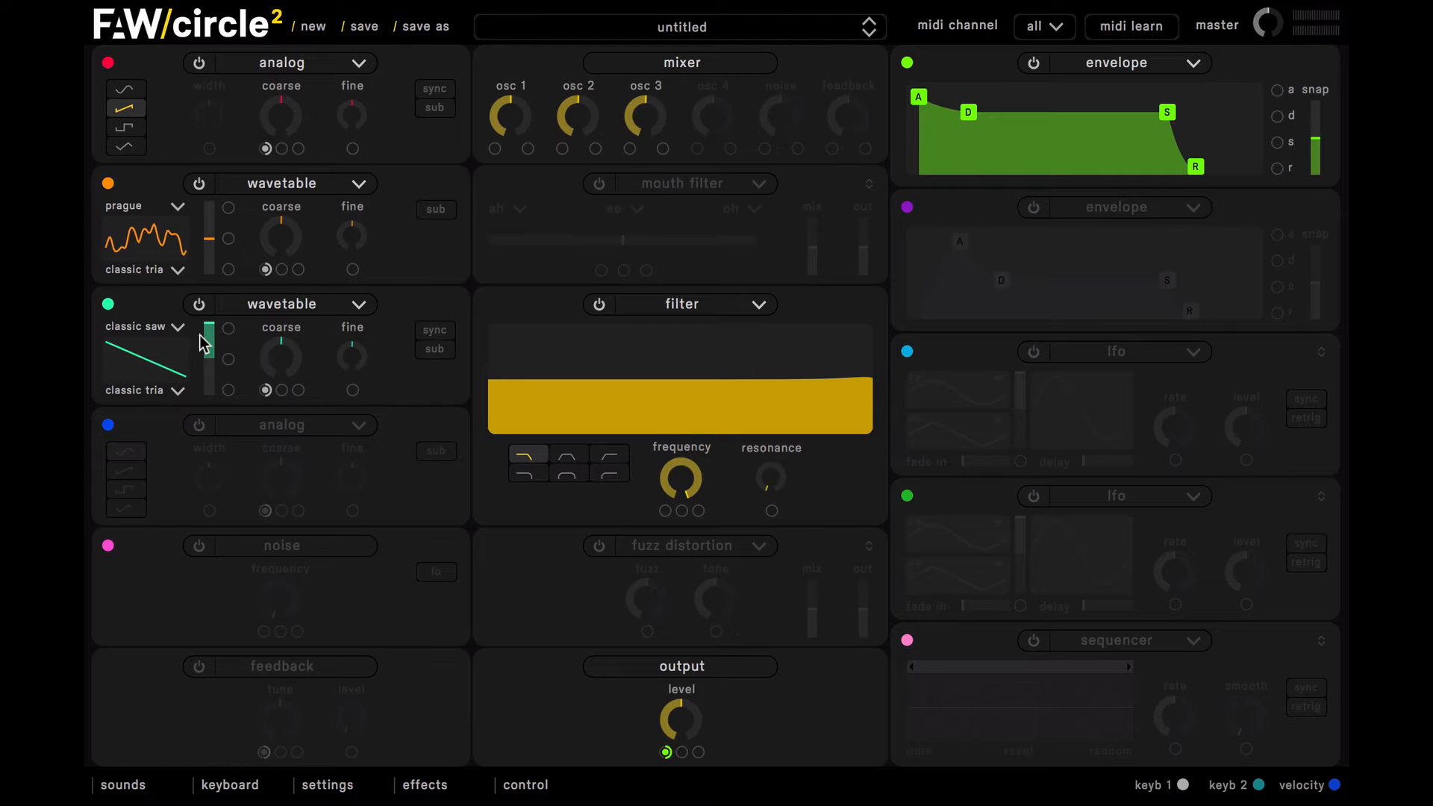
click(177, 327)
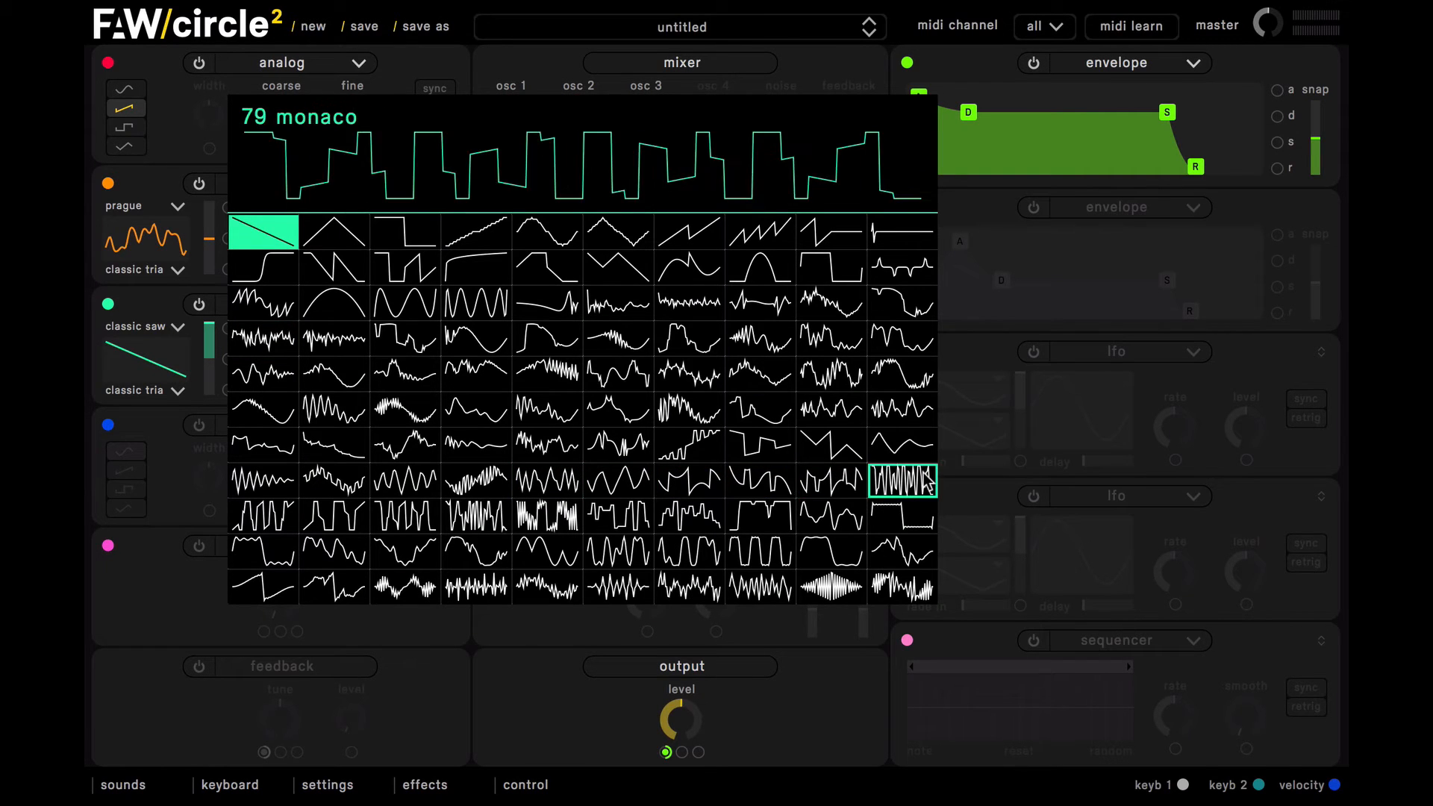
click(475, 519)
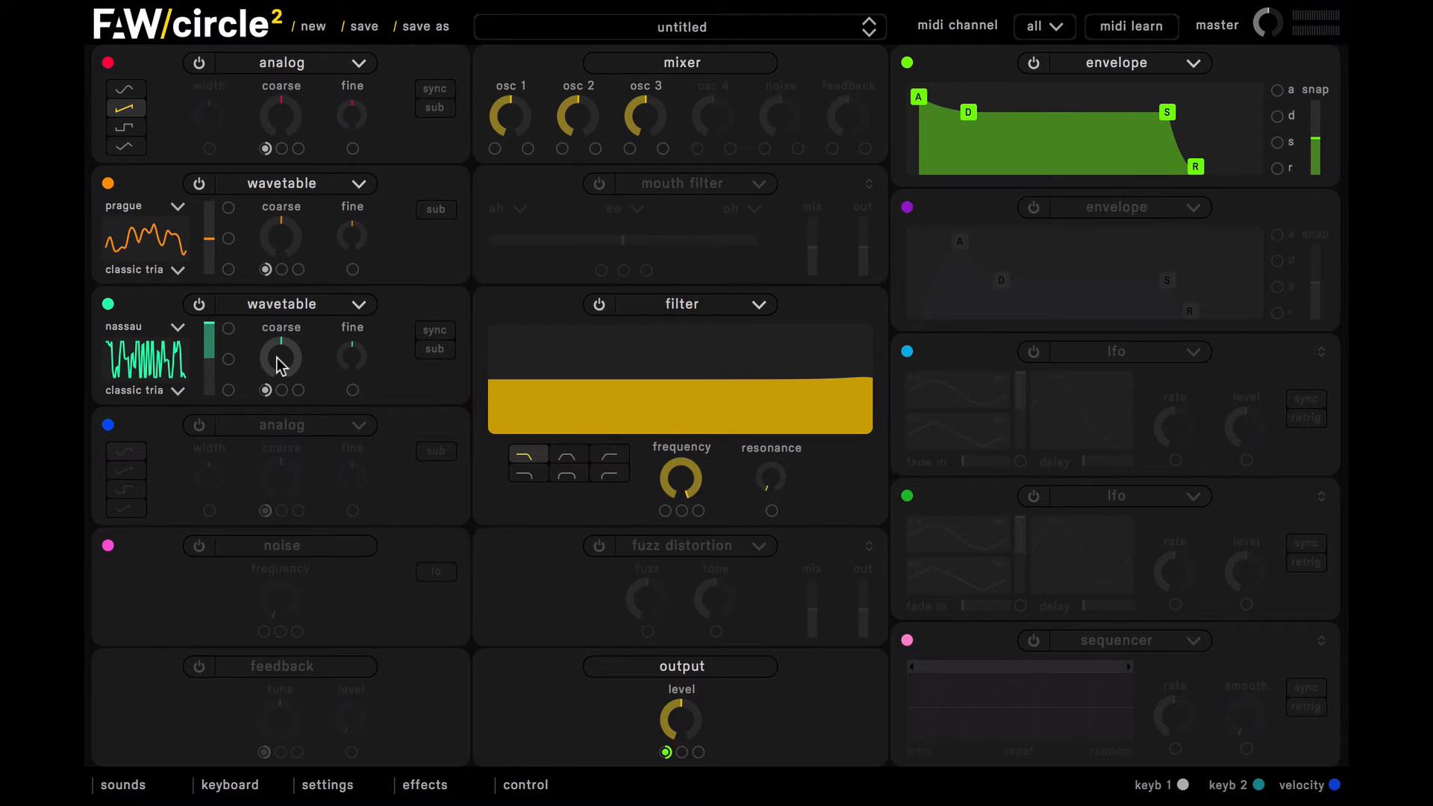
drag(276, 357, 286, 159)
- Enable the fourth analog oscillator and the noise source, raising the noise frequency to maximum
click(201, 435)
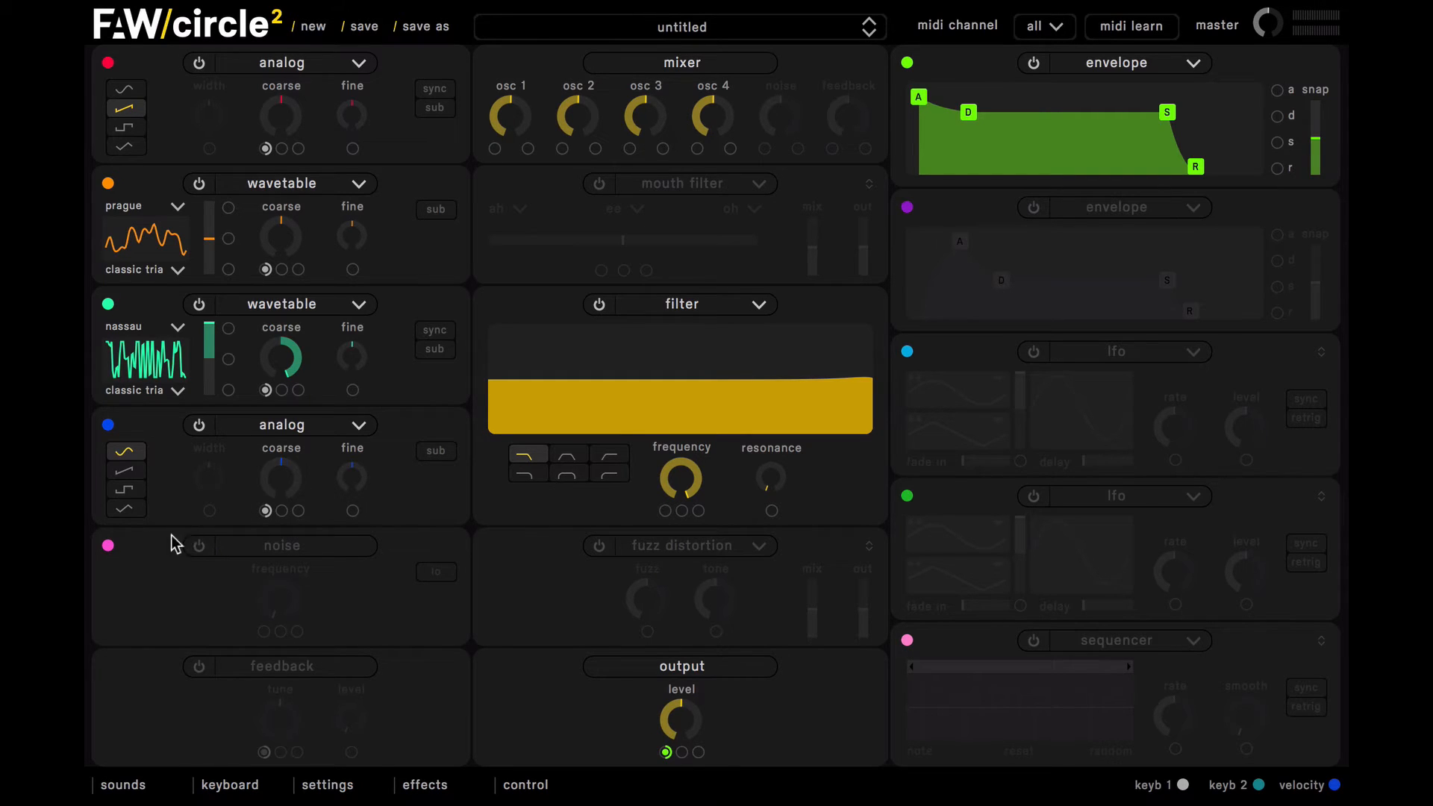
click(200, 545)
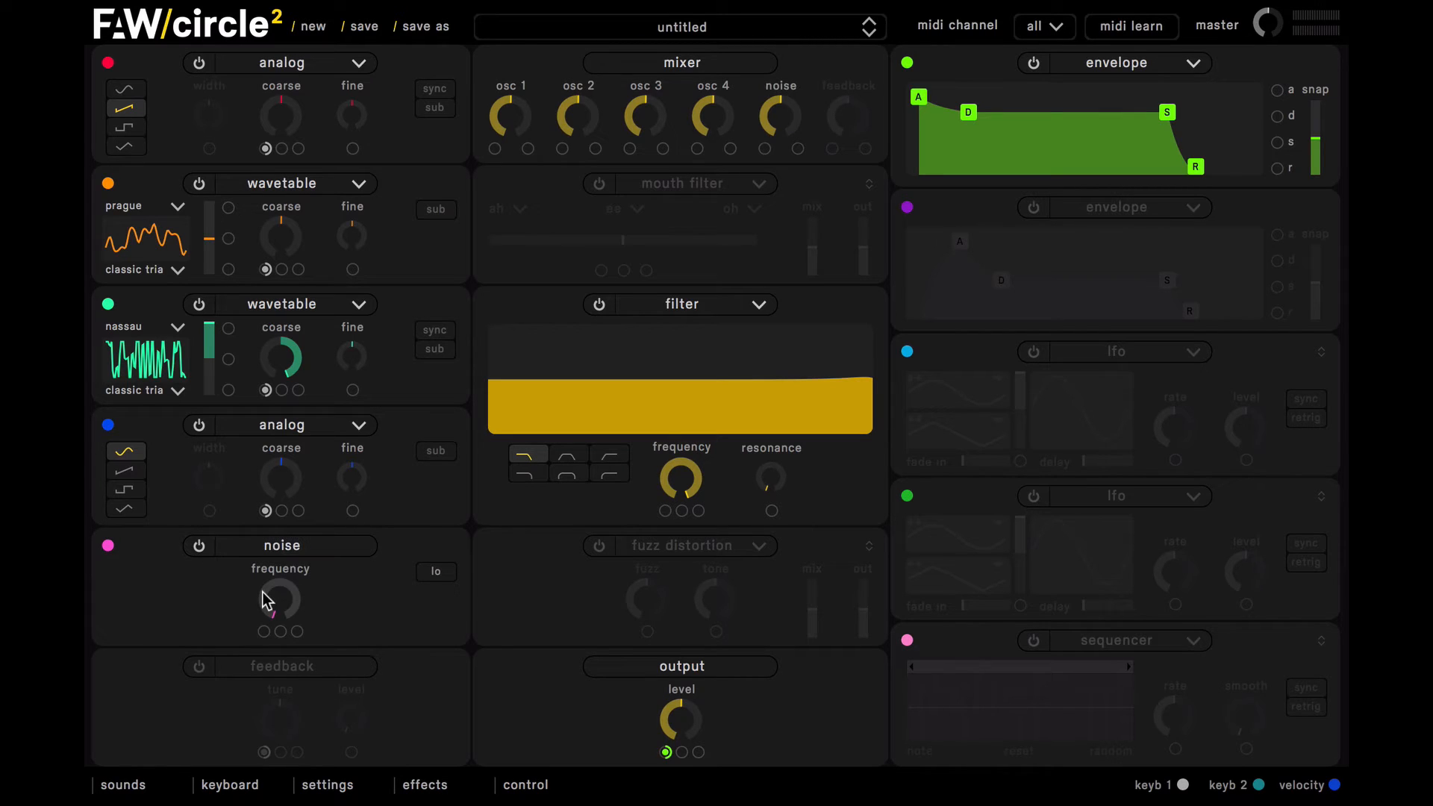
drag(267, 599, 267, 522)
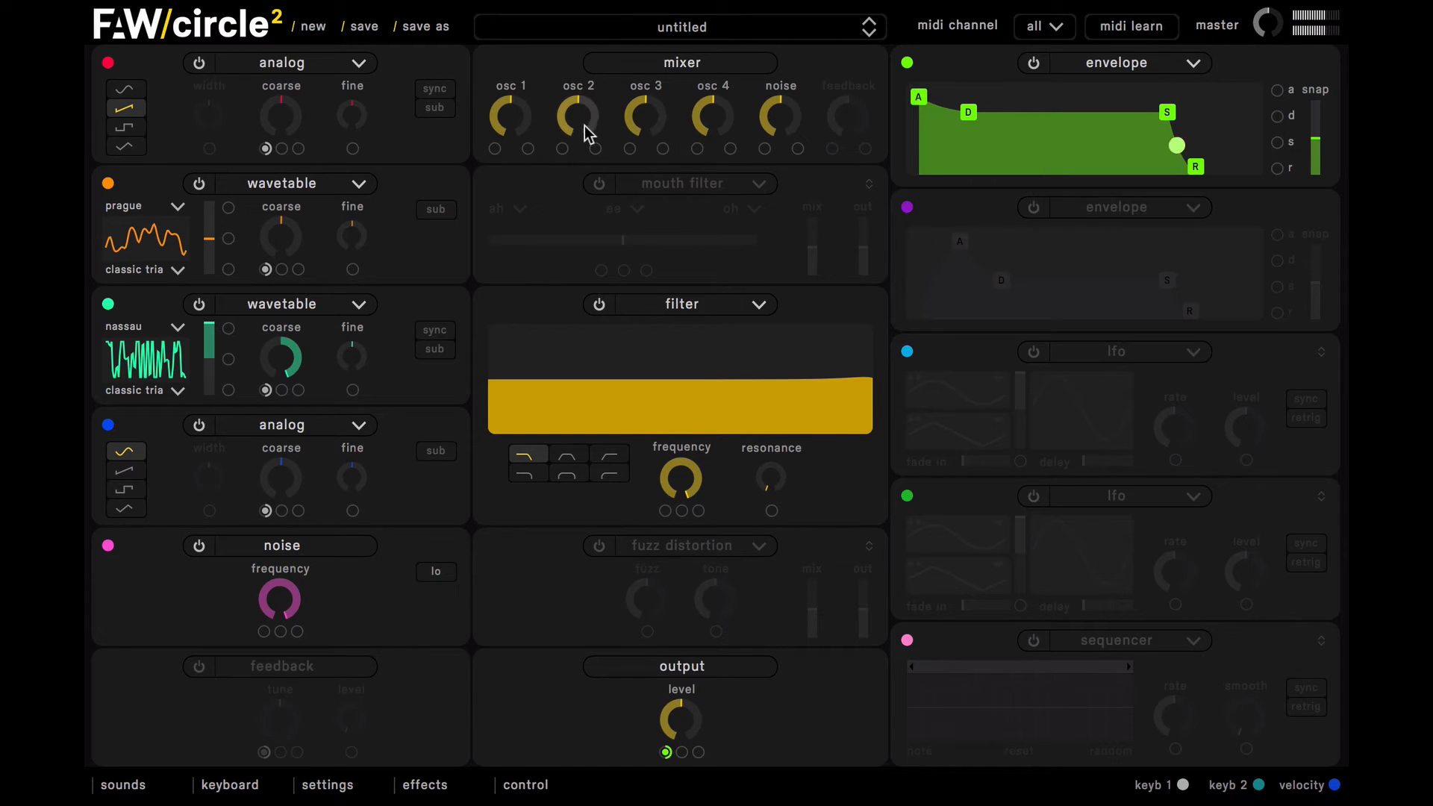
- Raise the mixer levels of osc 1, osc 2 and osc 4 to about maximum and the noise level slightly
drag(583, 119, 576, 0)
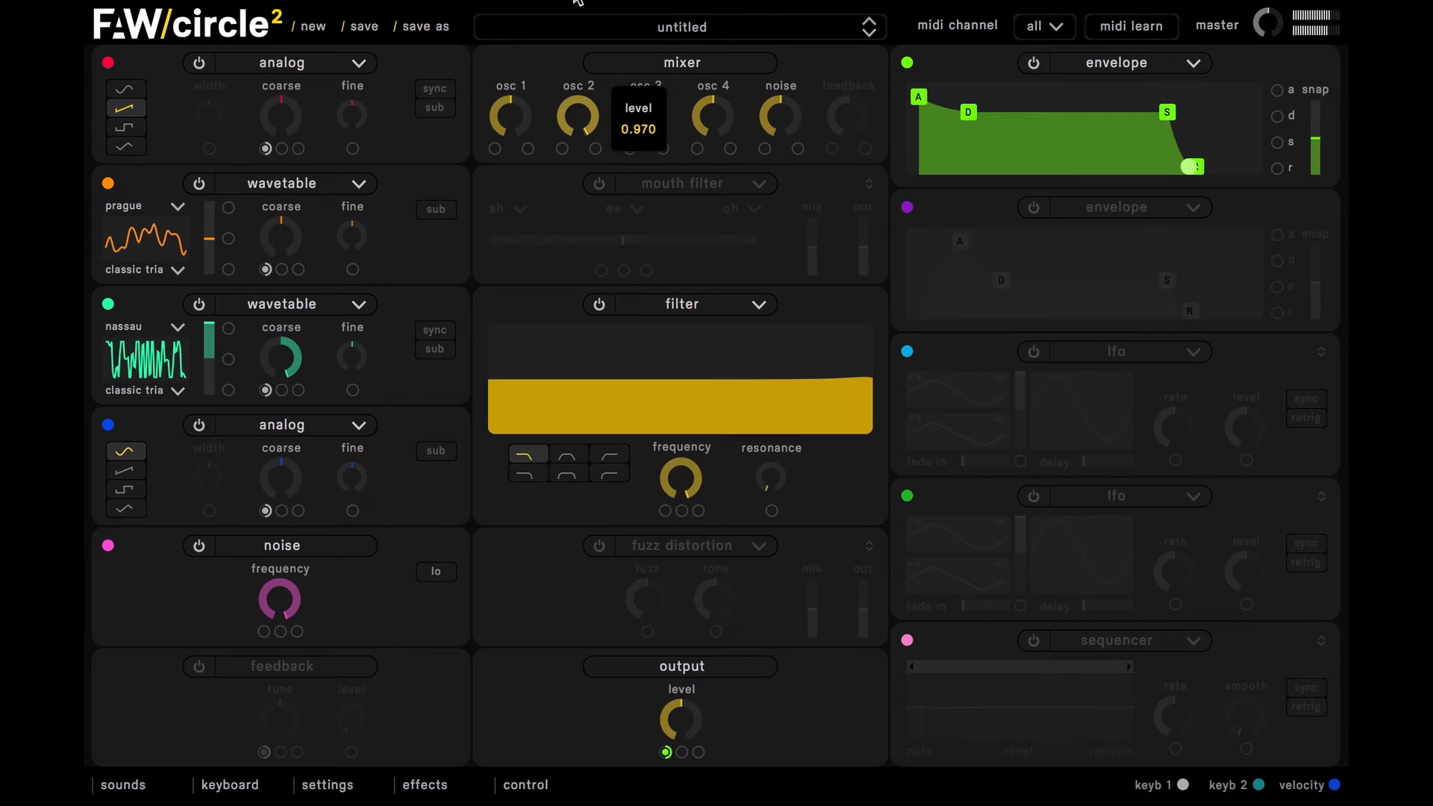
drag(499, 139, 512, 4)
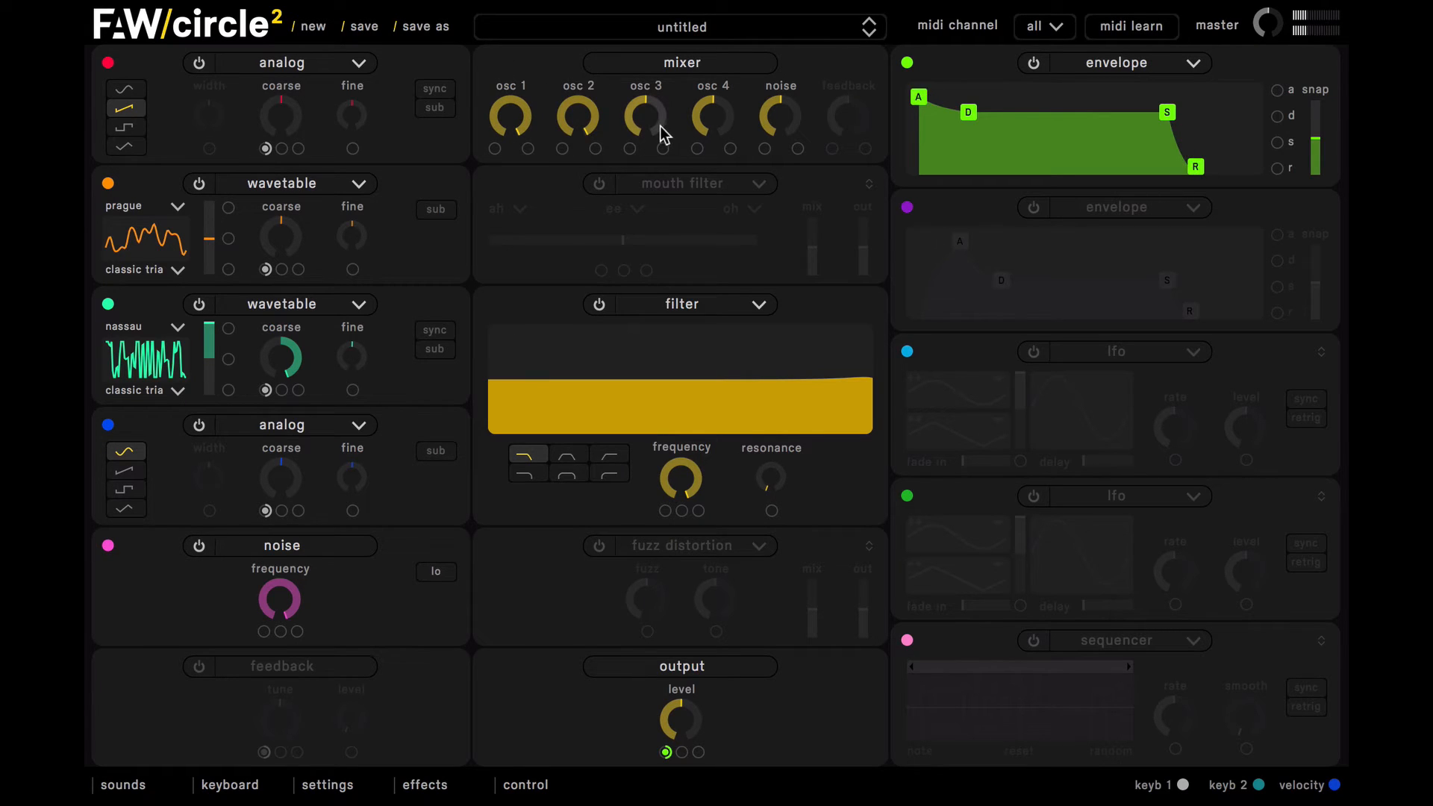
drag(697, 122, 713, 6)
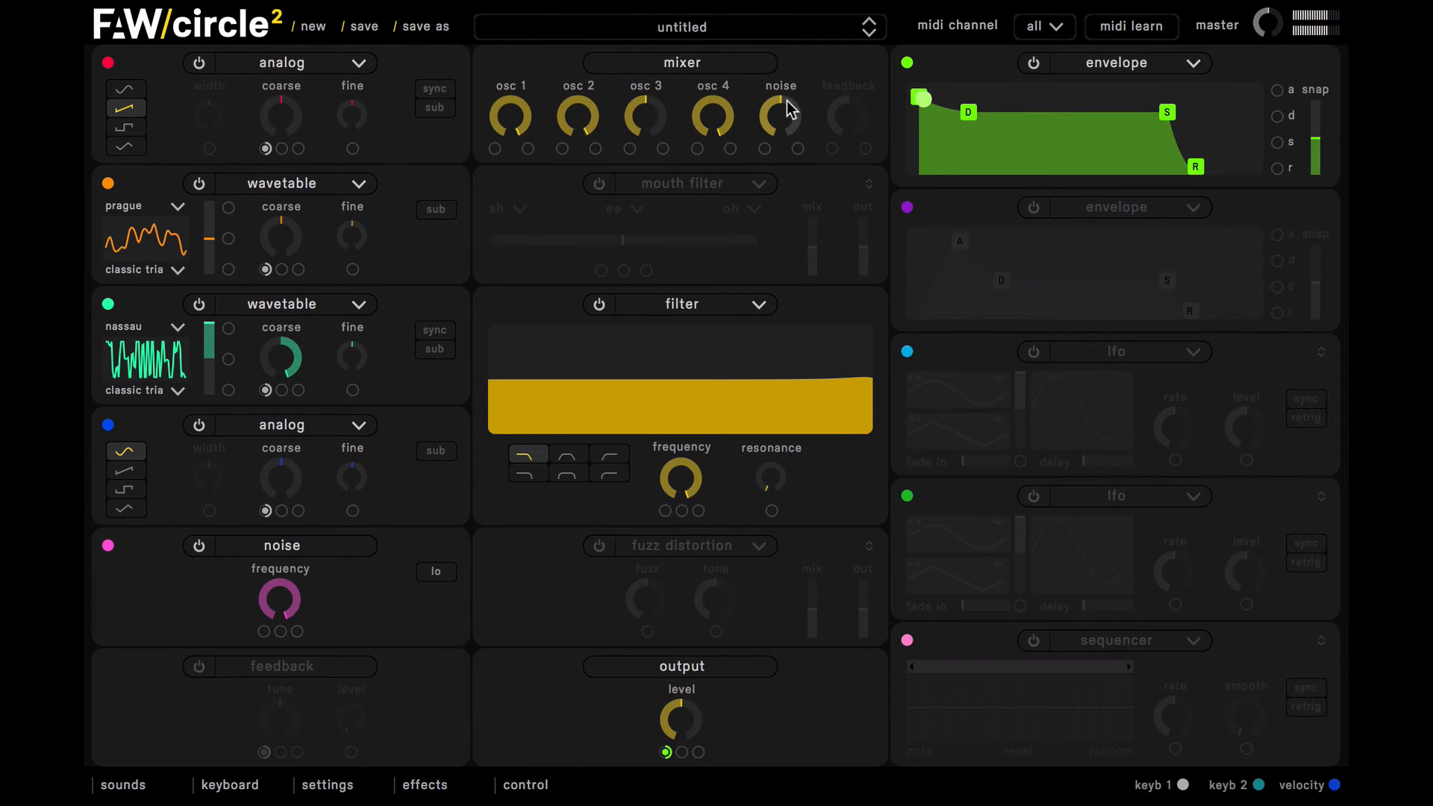
mouse_move(782, 113)
mouse_down()
mouse_move(782, 63)
mouse_move(791, 128)
mouse_up()
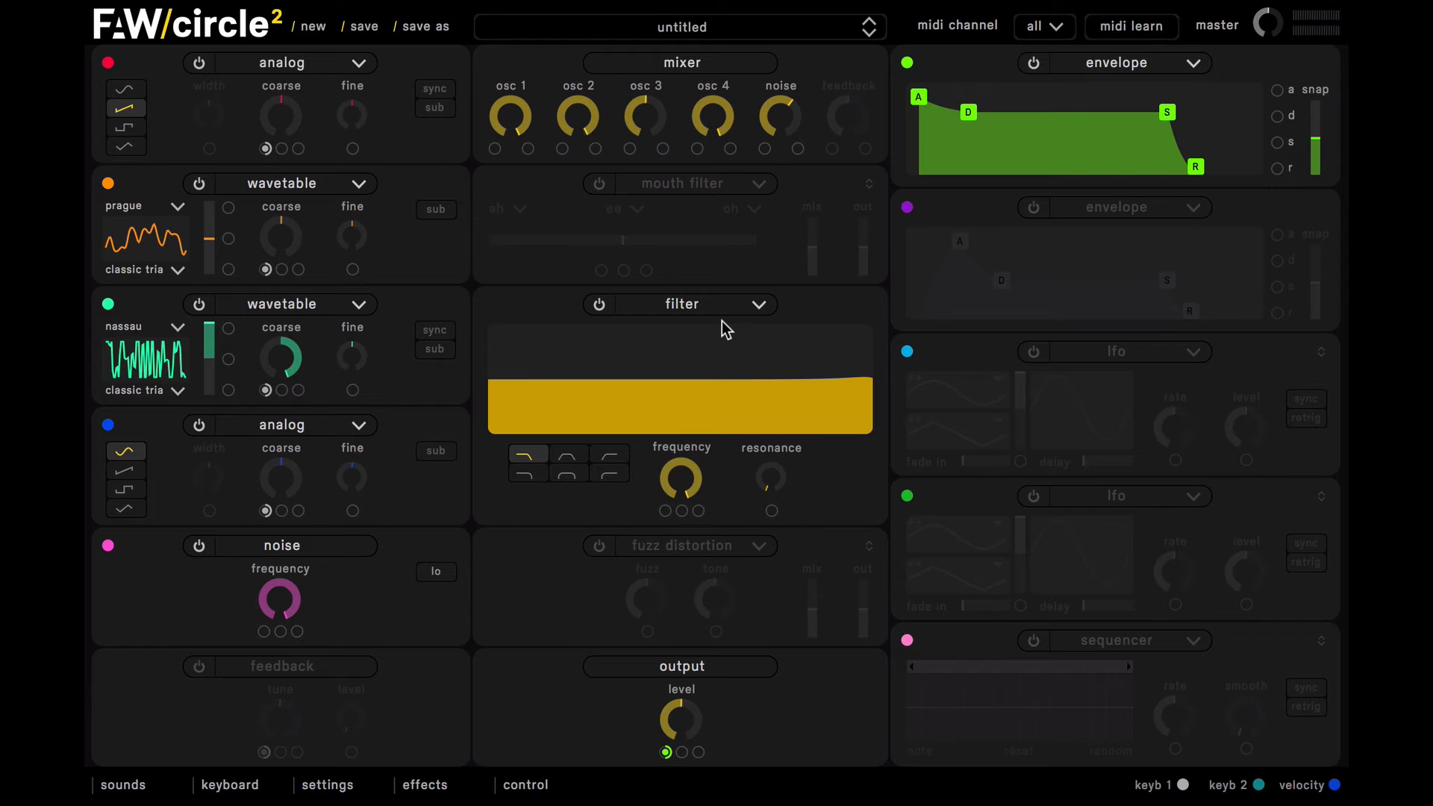
- Enable the second envelope with minimum attack, lower the filter frequency, and assign that envelope to modulate it
click(1032, 208)
drag(970, 247, 799, 236)
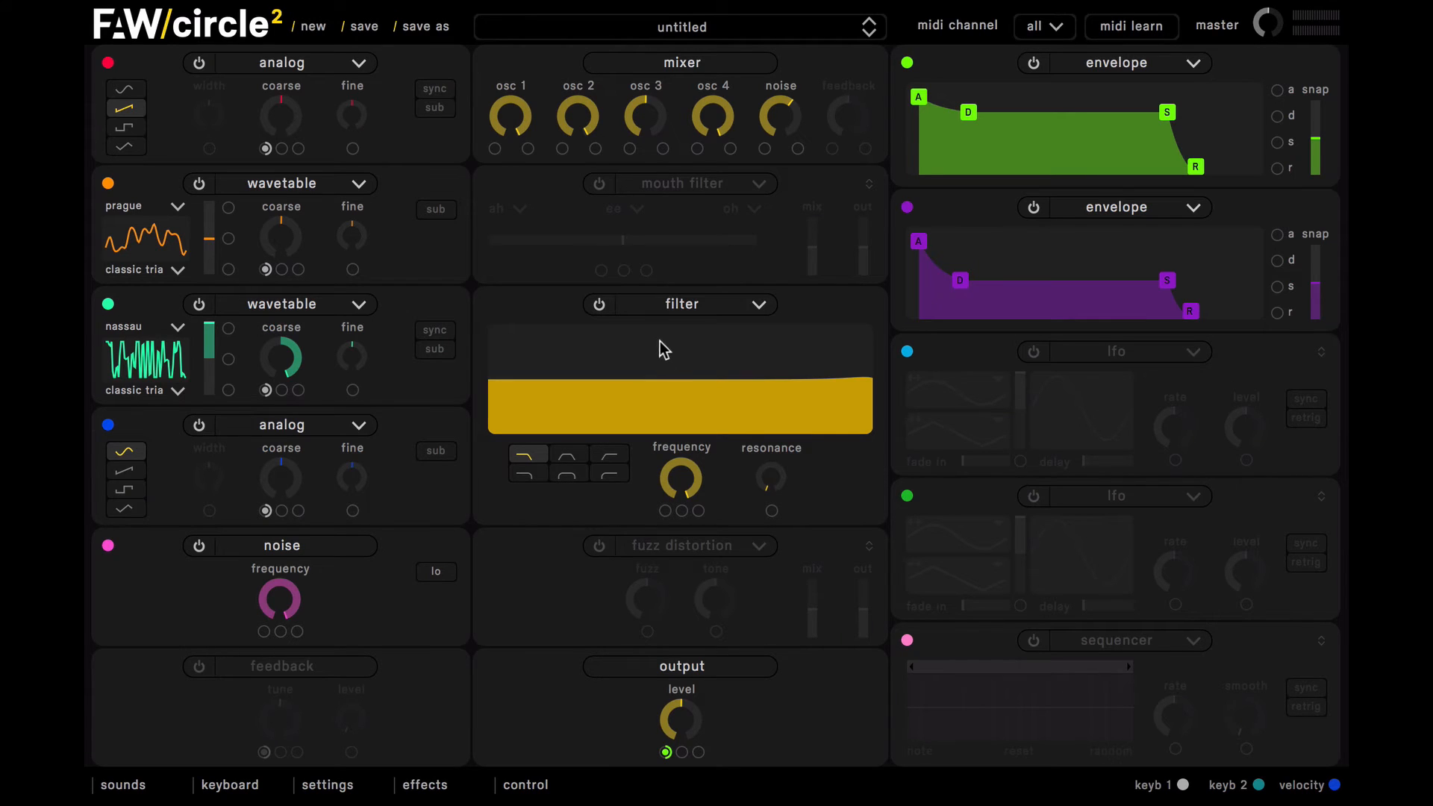
click(688, 467)
drag(687, 474, 706, 575)
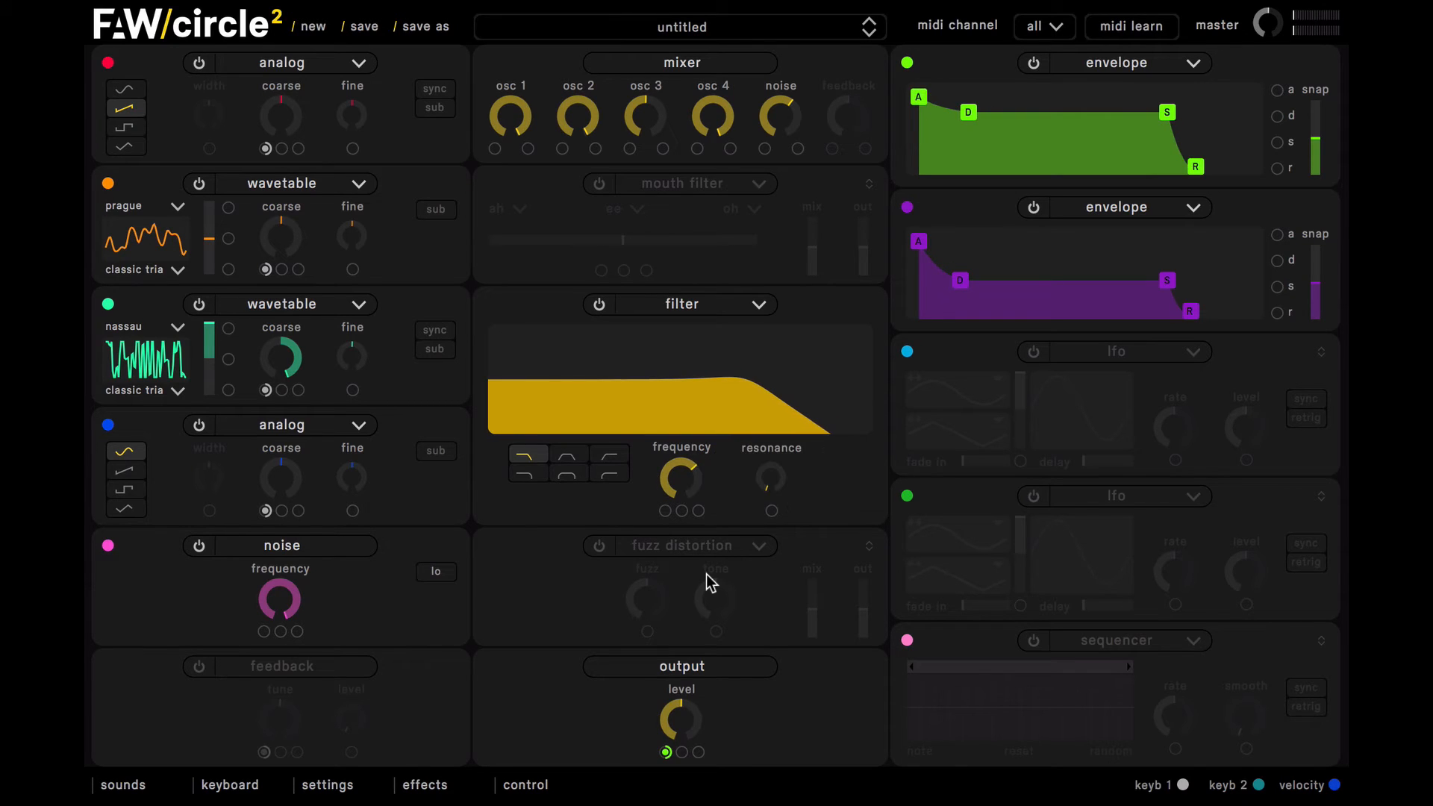
drag(908, 211, 665, 512)
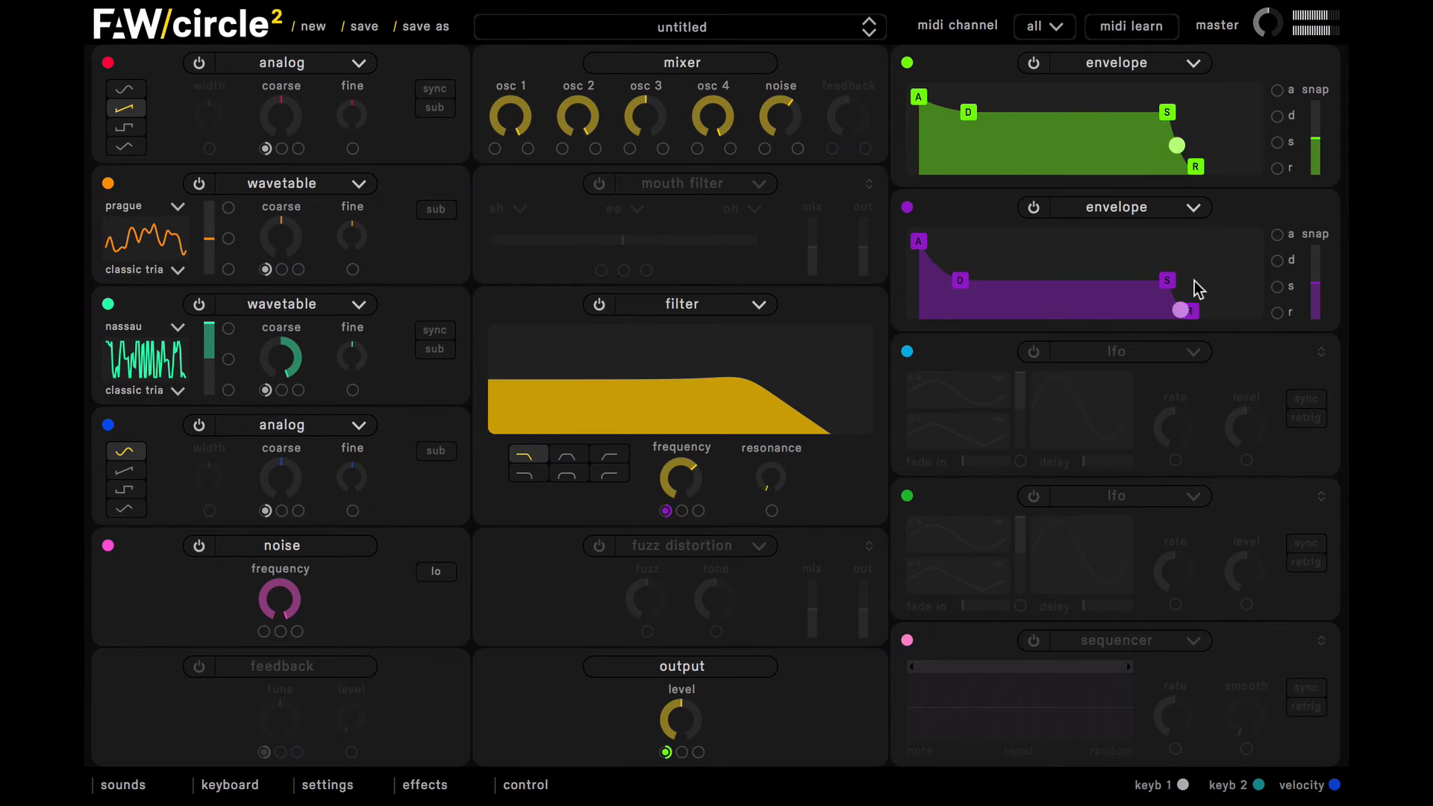
- Drop the second envelope's sustain to zero and set the filter to about 83 Hz with slight resonance
drag(1174, 308, 1174, 366)
drag(681, 480, 686, 536)
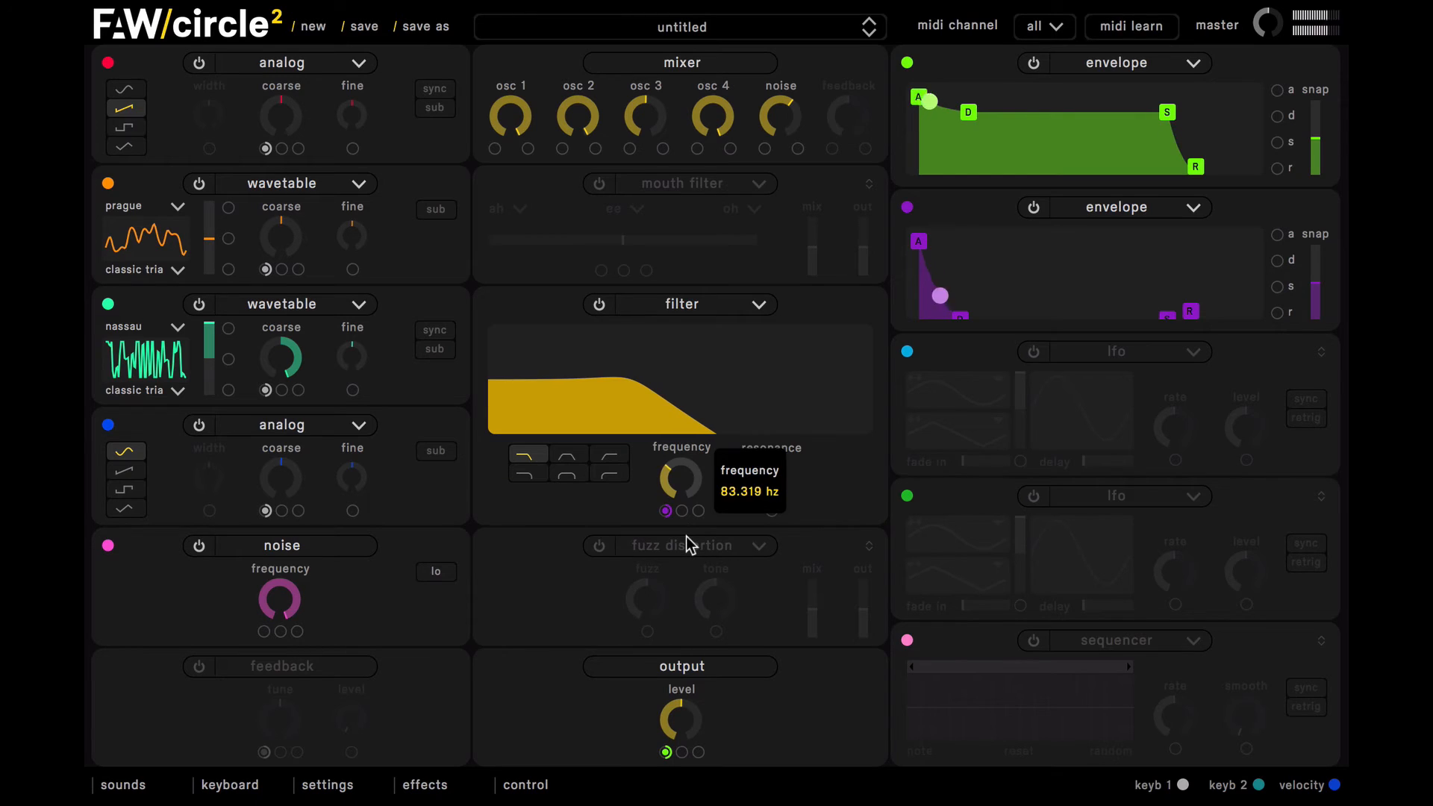
drag(768, 489, 758, 437)
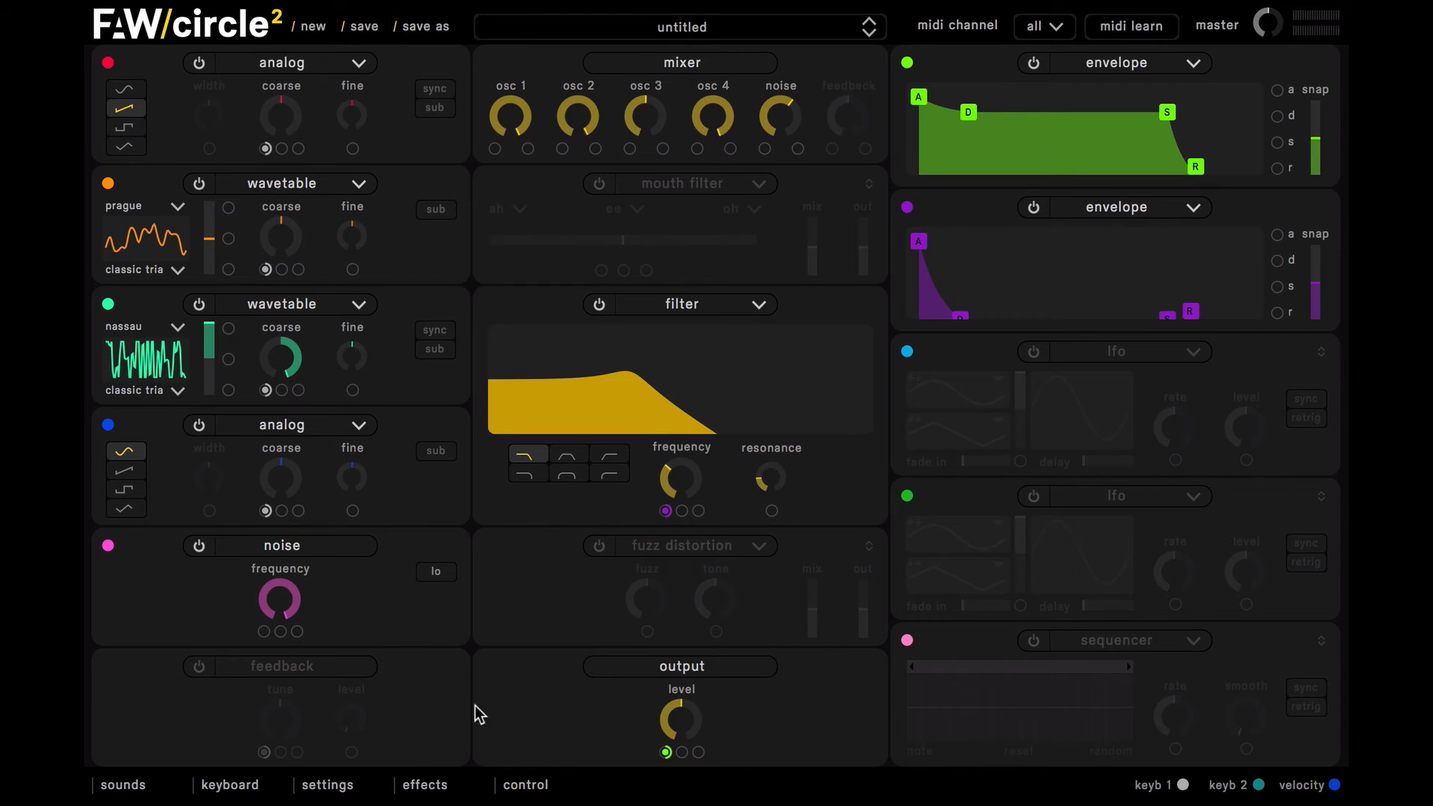
- Enable the first master effect as an echo with its time synced
click(427, 785)
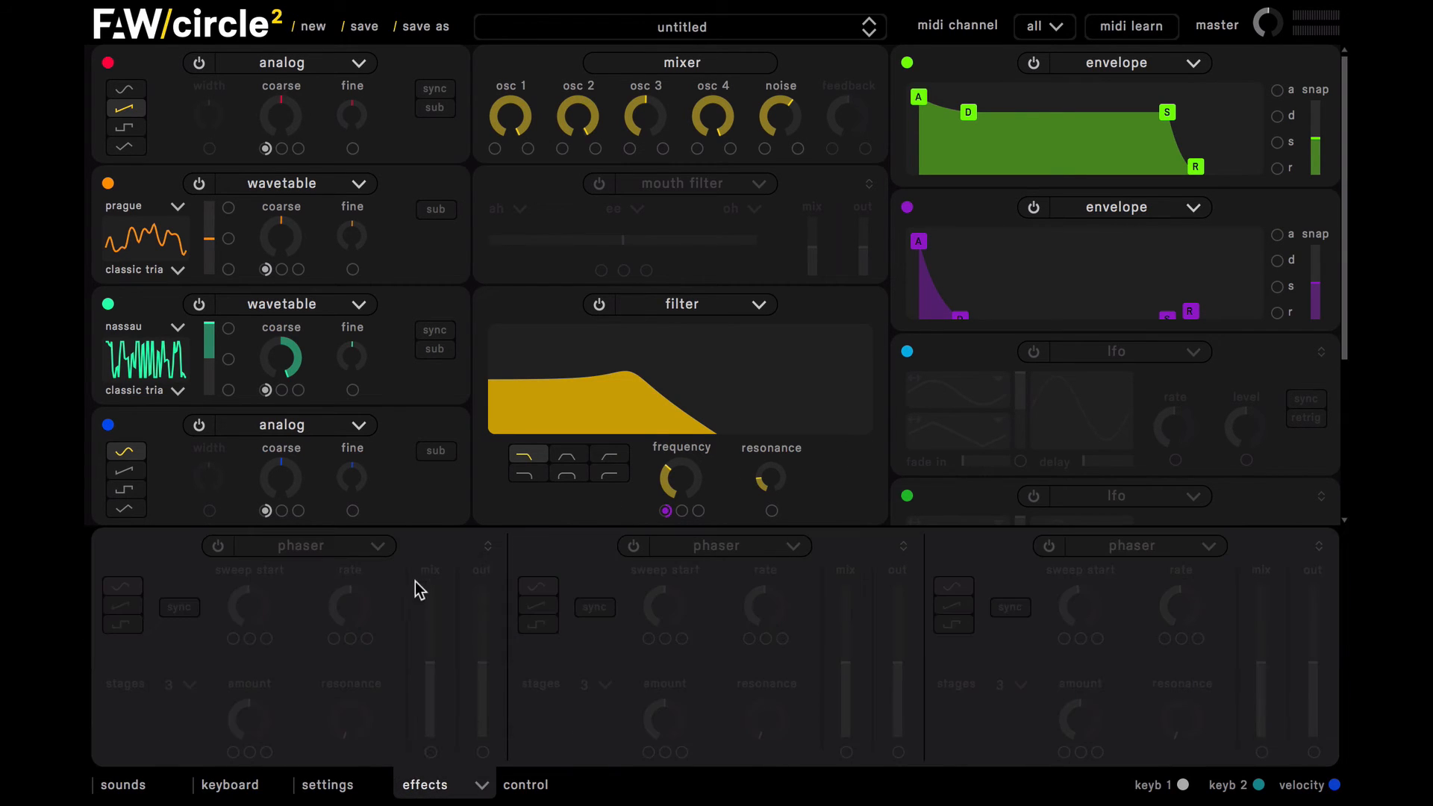
click(218, 545)
click(291, 548)
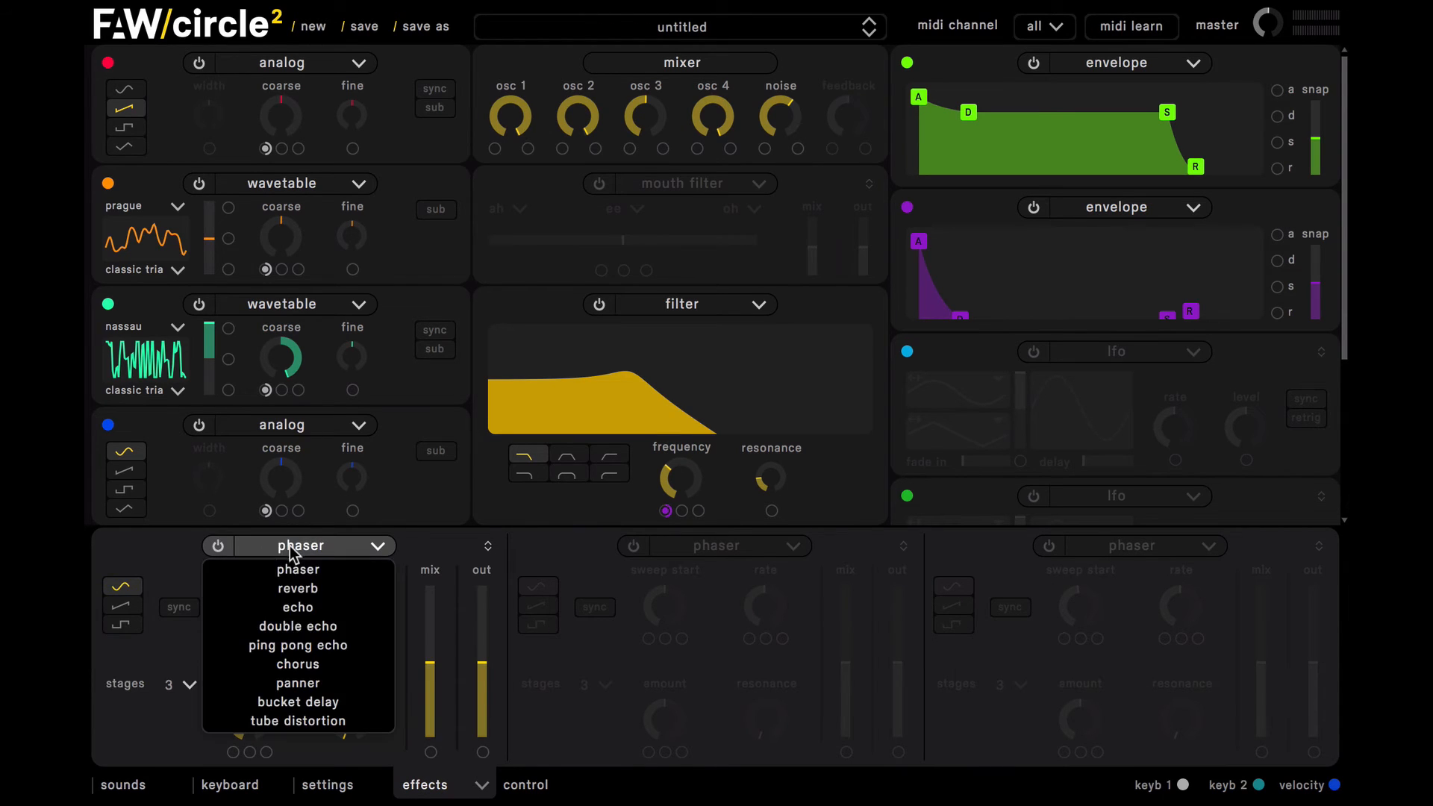
click(308, 607)
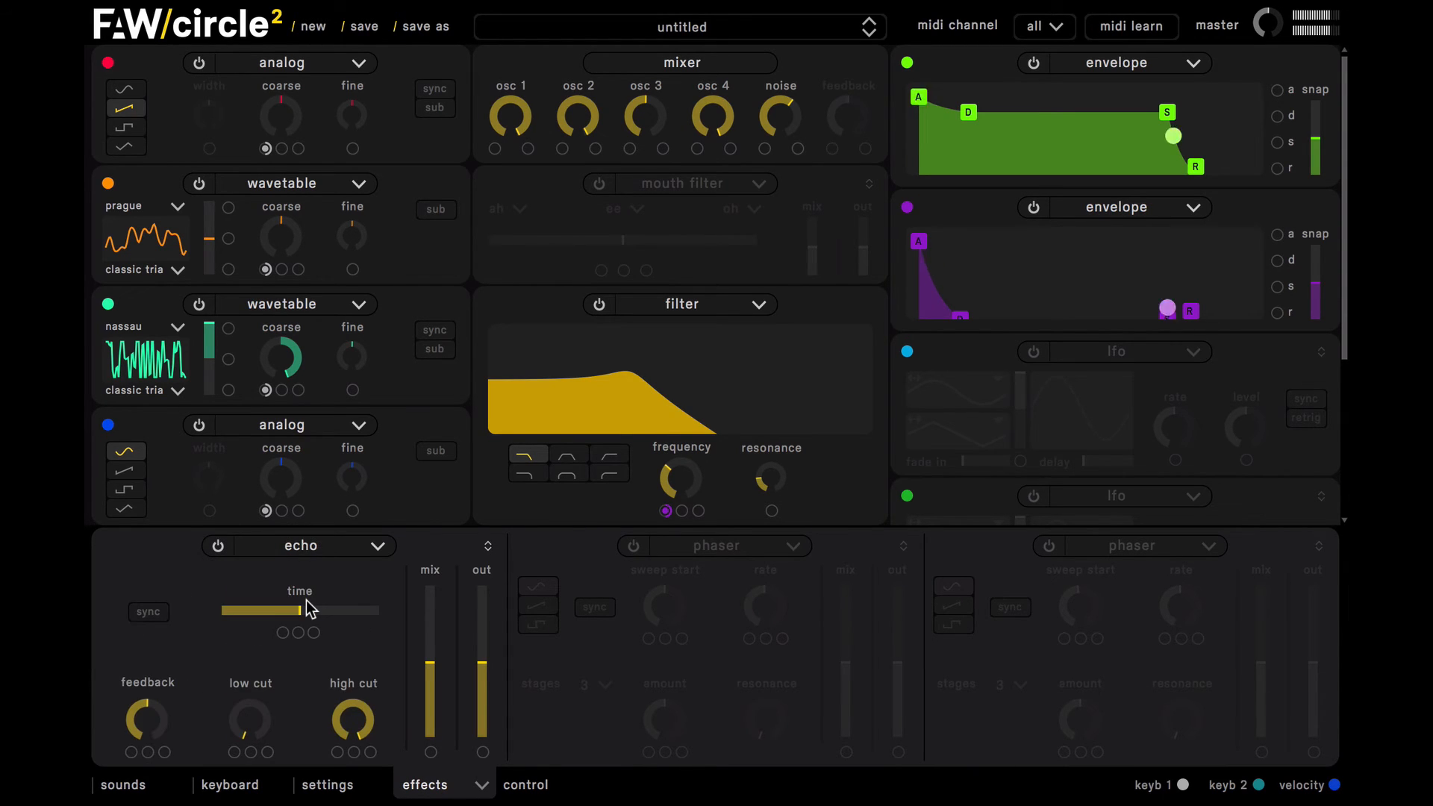
click(155, 613)
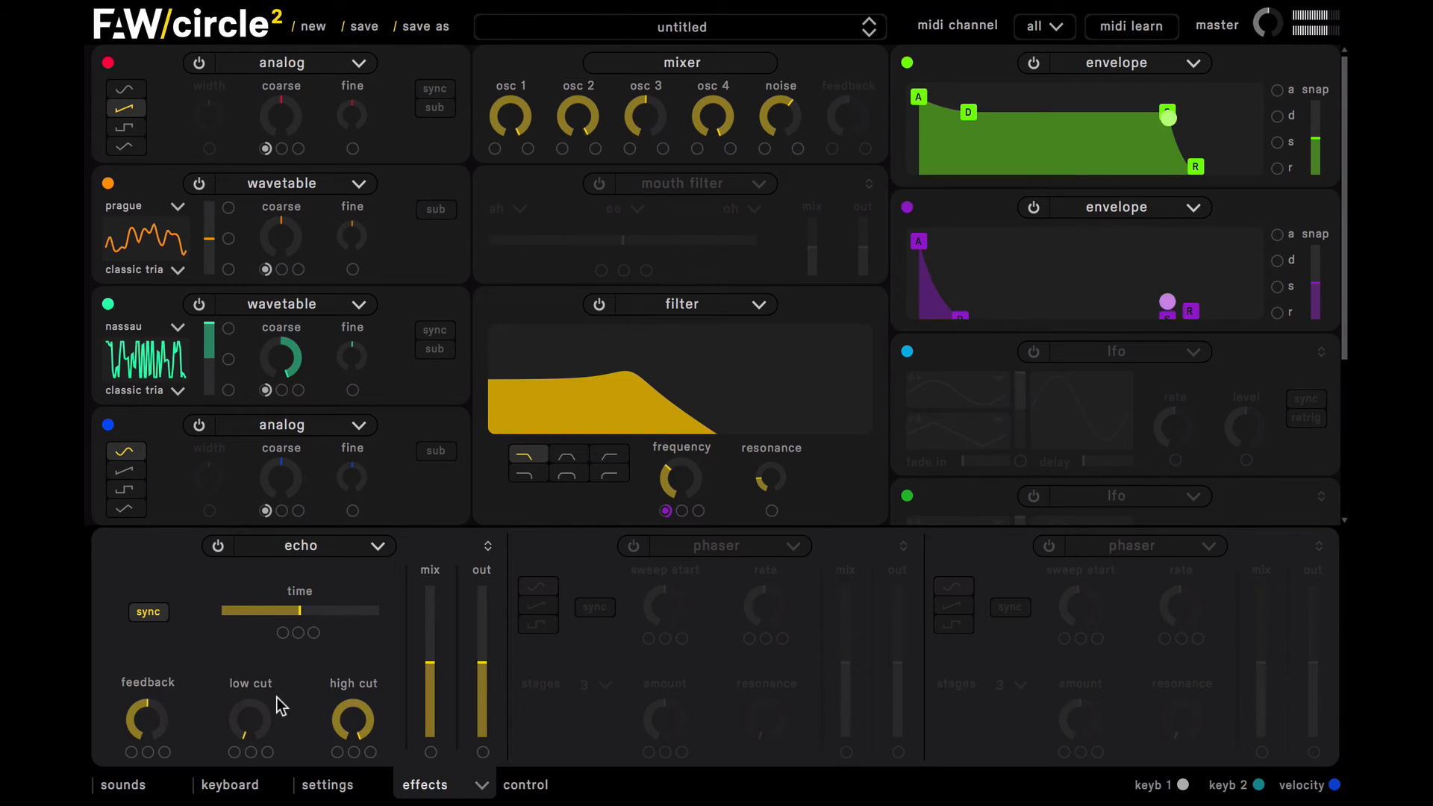
- Shorten the echo time to roughly a fifth of its range and raise the echo's low cut to nearly half
drag(299, 610, 259, 612)
drag(258, 610, 267, 615)
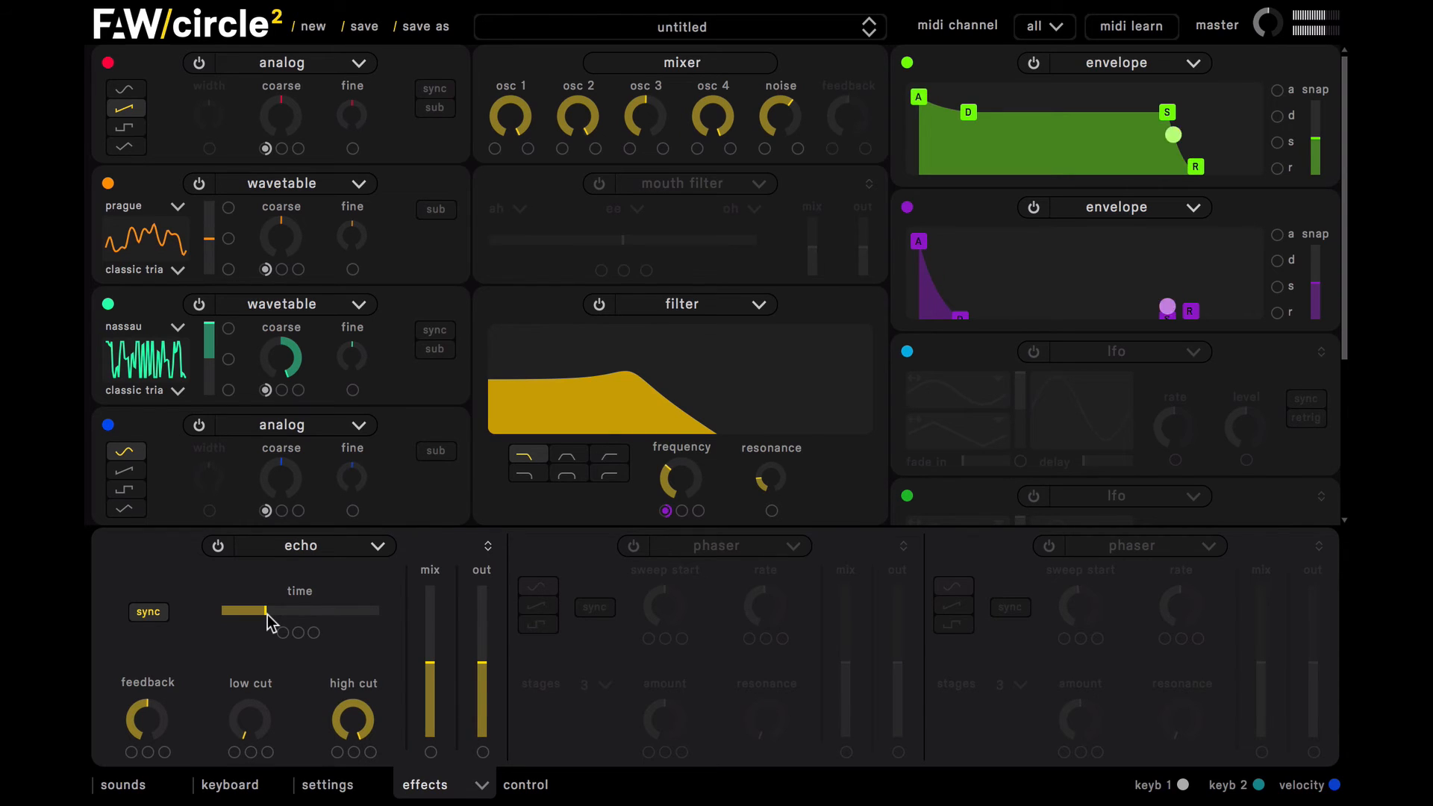
drag(266, 614, 253, 607)
drag(252, 703, 244, 629)
drag(254, 699, 254, 646)
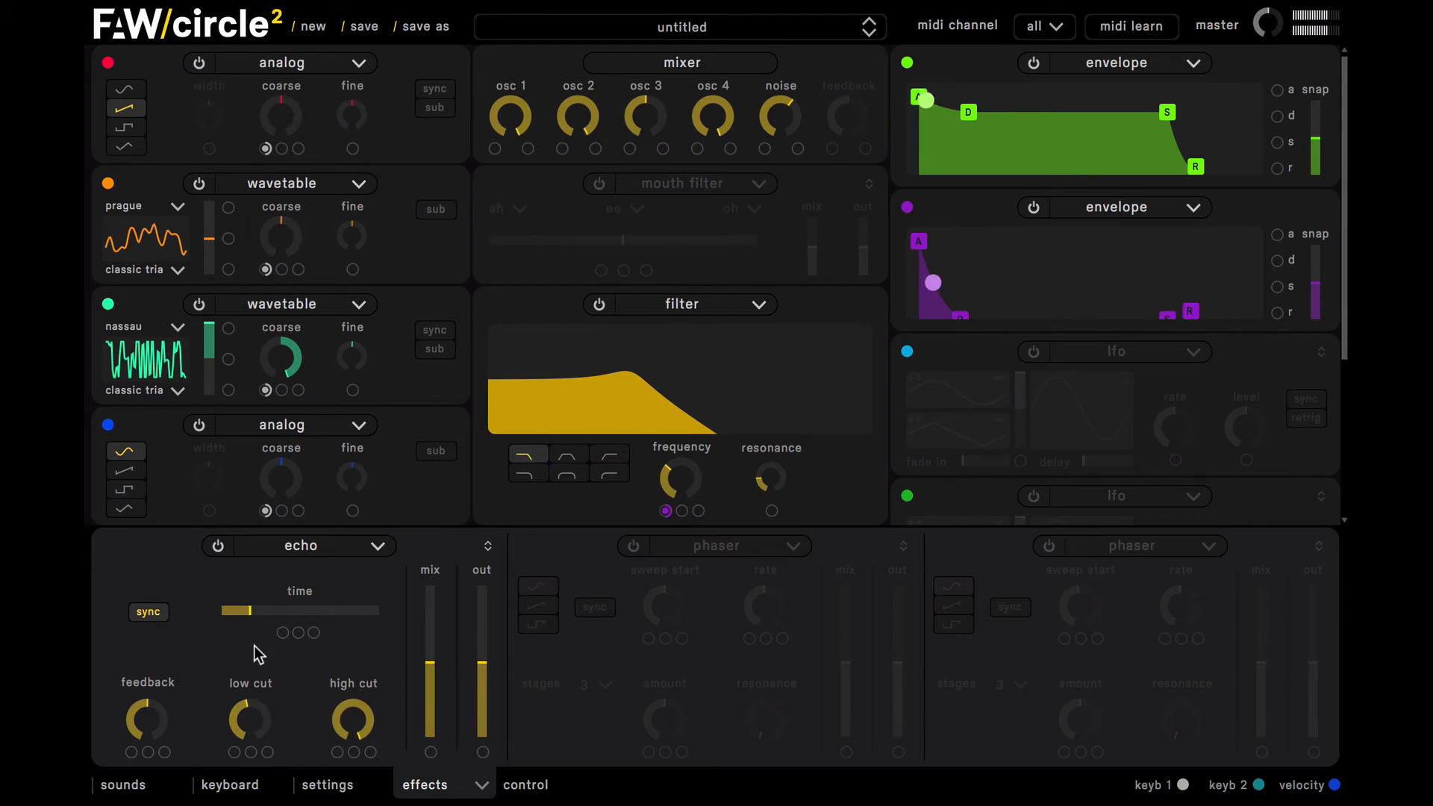
- Reduce the echo's mix, feedback and low cut, and lengthen its time to about 40 percent of the range
mouse_move(429, 681)
mouse_down()
mouse_move(433, 703)
mouse_move(430, 683)
mouse_up()
drag(147, 720, 159, 785)
drag(249, 728, 249, 799)
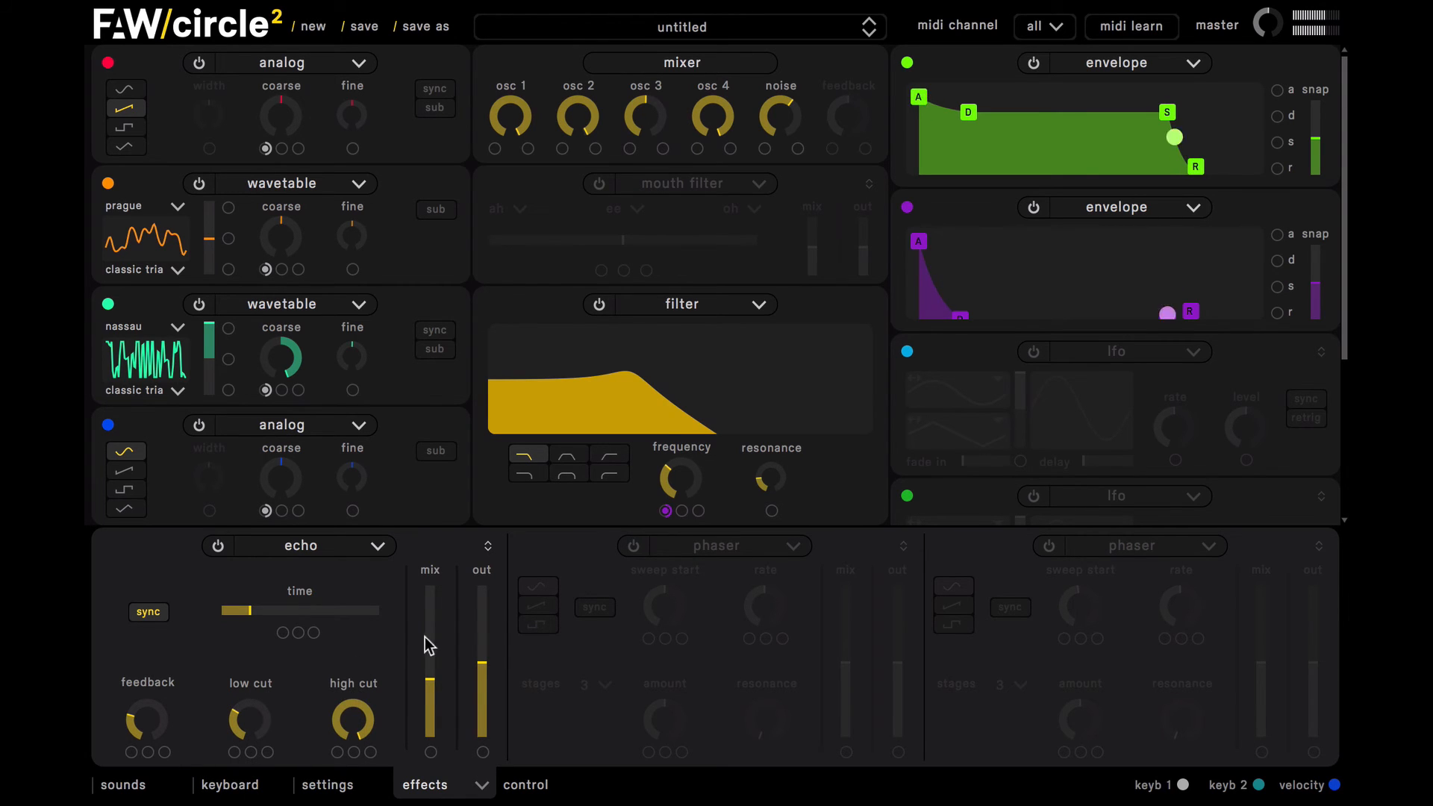
click(284, 611)
drag(284, 612, 284, 616)
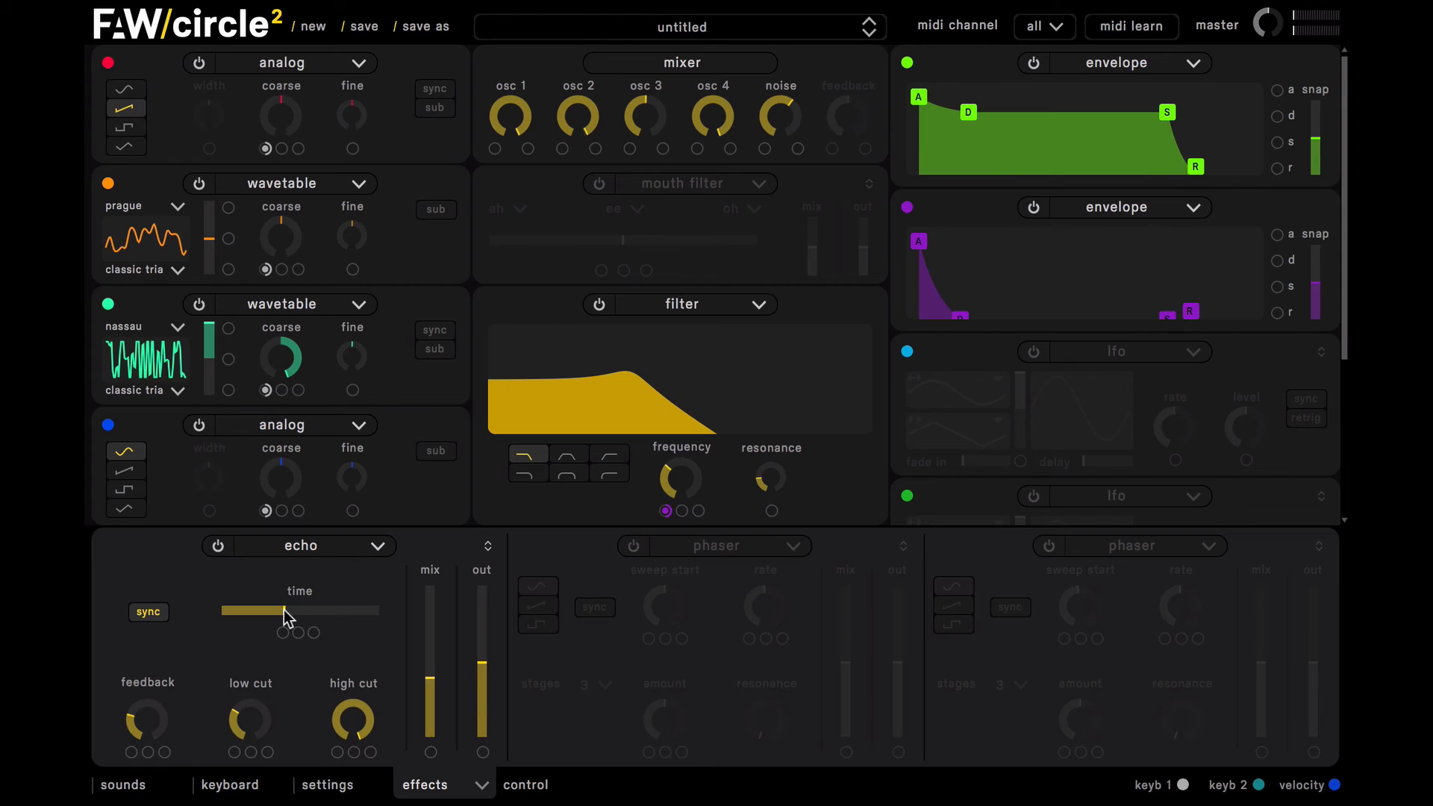
- Enable the second master effect and set it to reverb
click(630, 542)
click(746, 549)
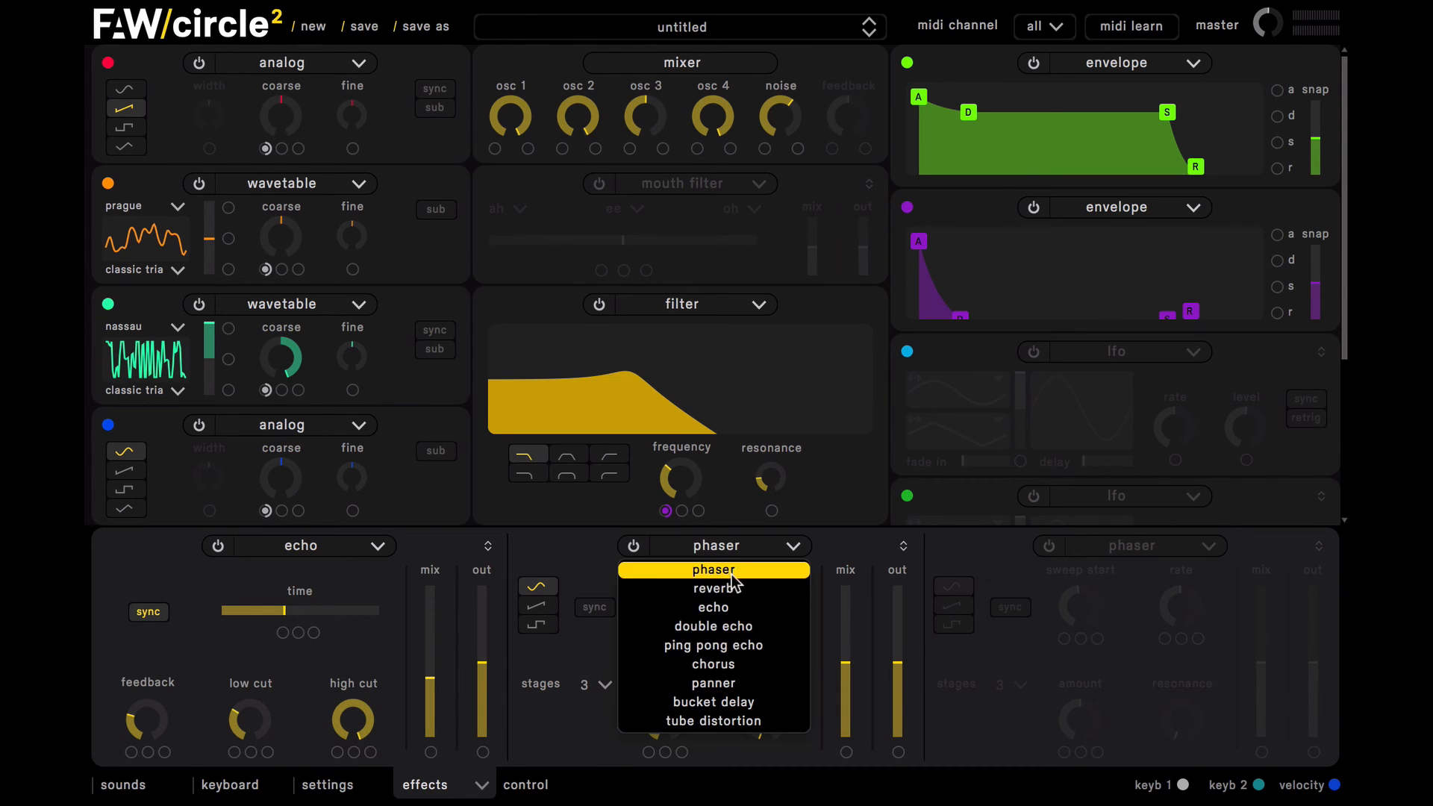
click(732, 585)
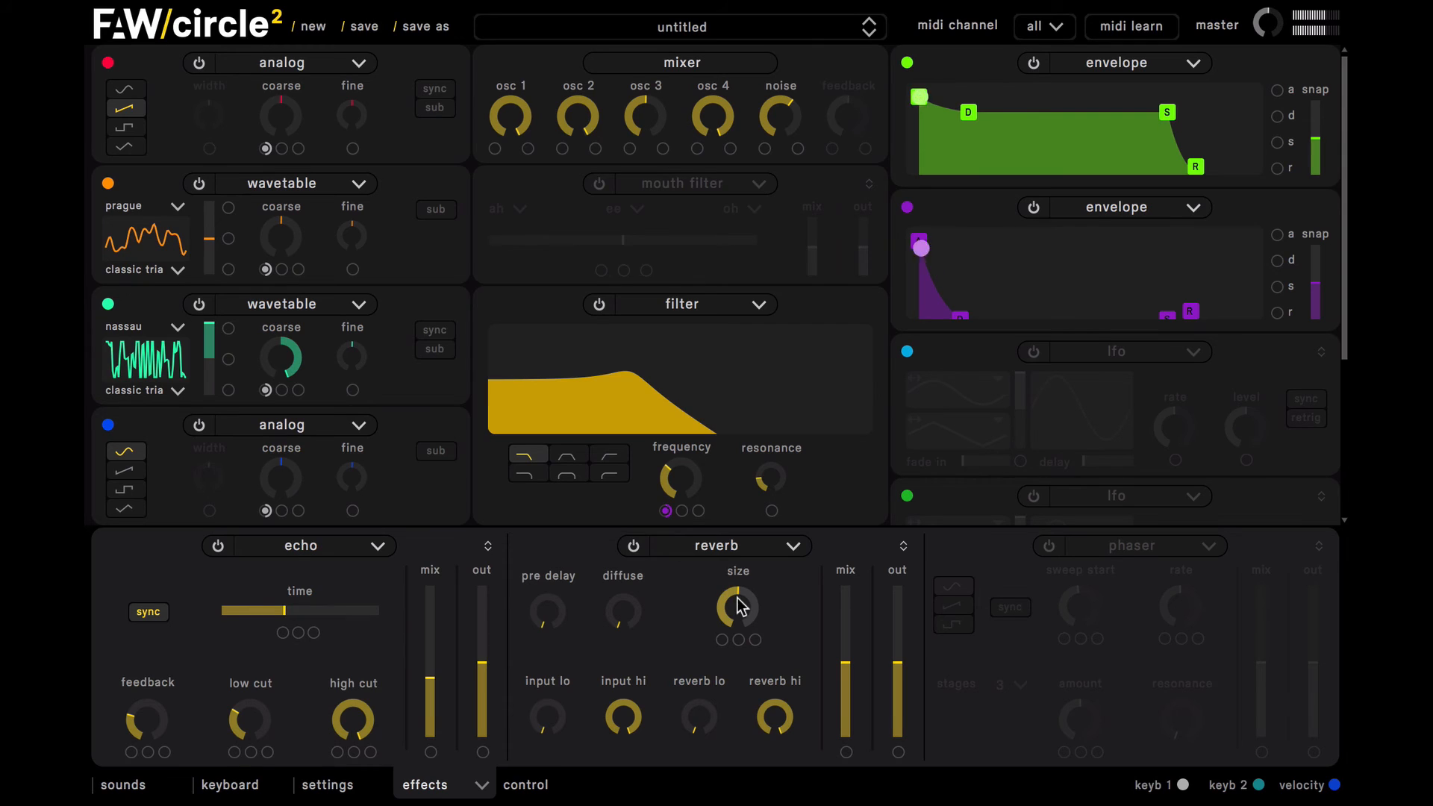
- Set the reverb's mix and output slightly above half, size to about 40 percent, diffuse to about a third and pre delay to about 60 percent
drag(844, 672, 898, 641)
drag(755, 618, 752, 674)
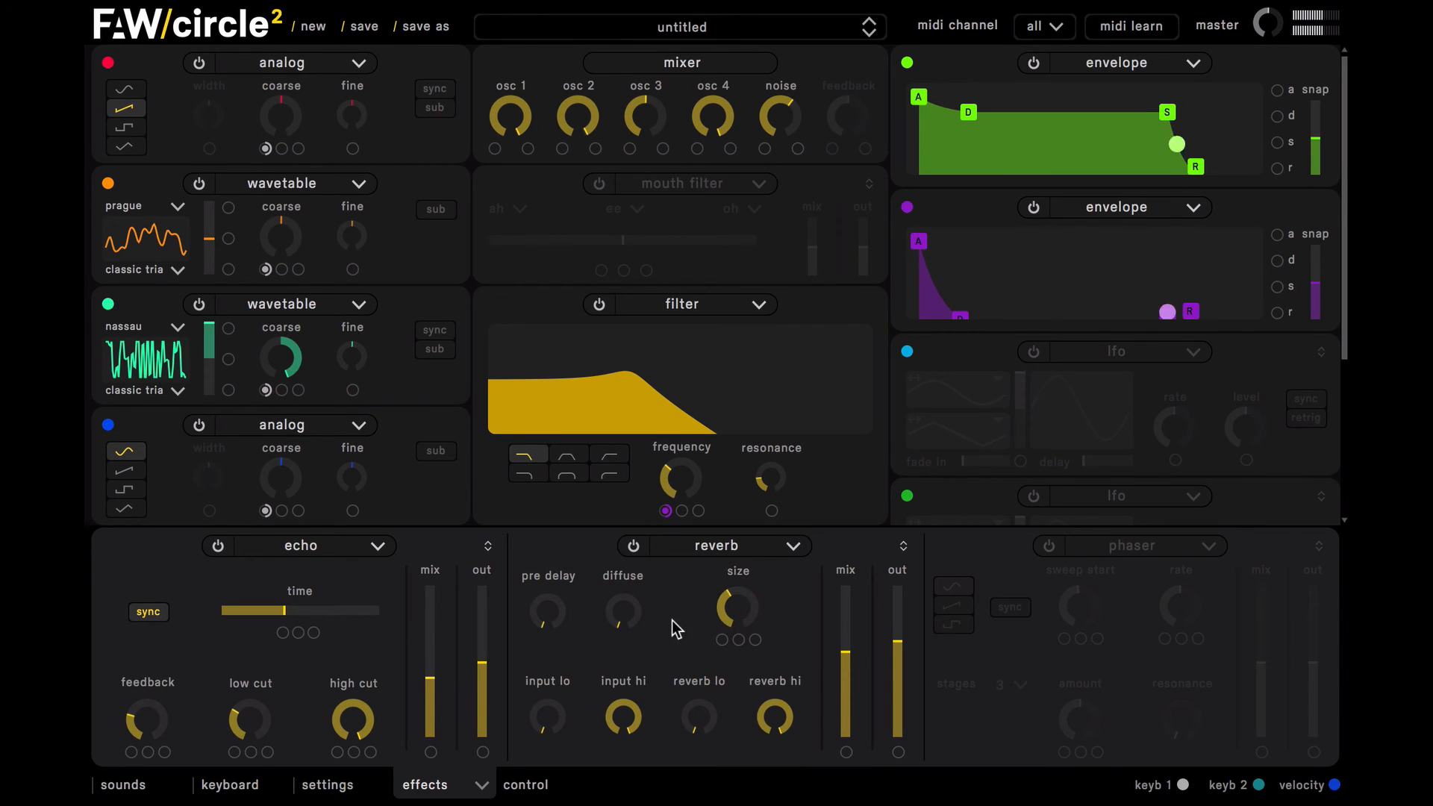
drag(622, 613, 622, 517)
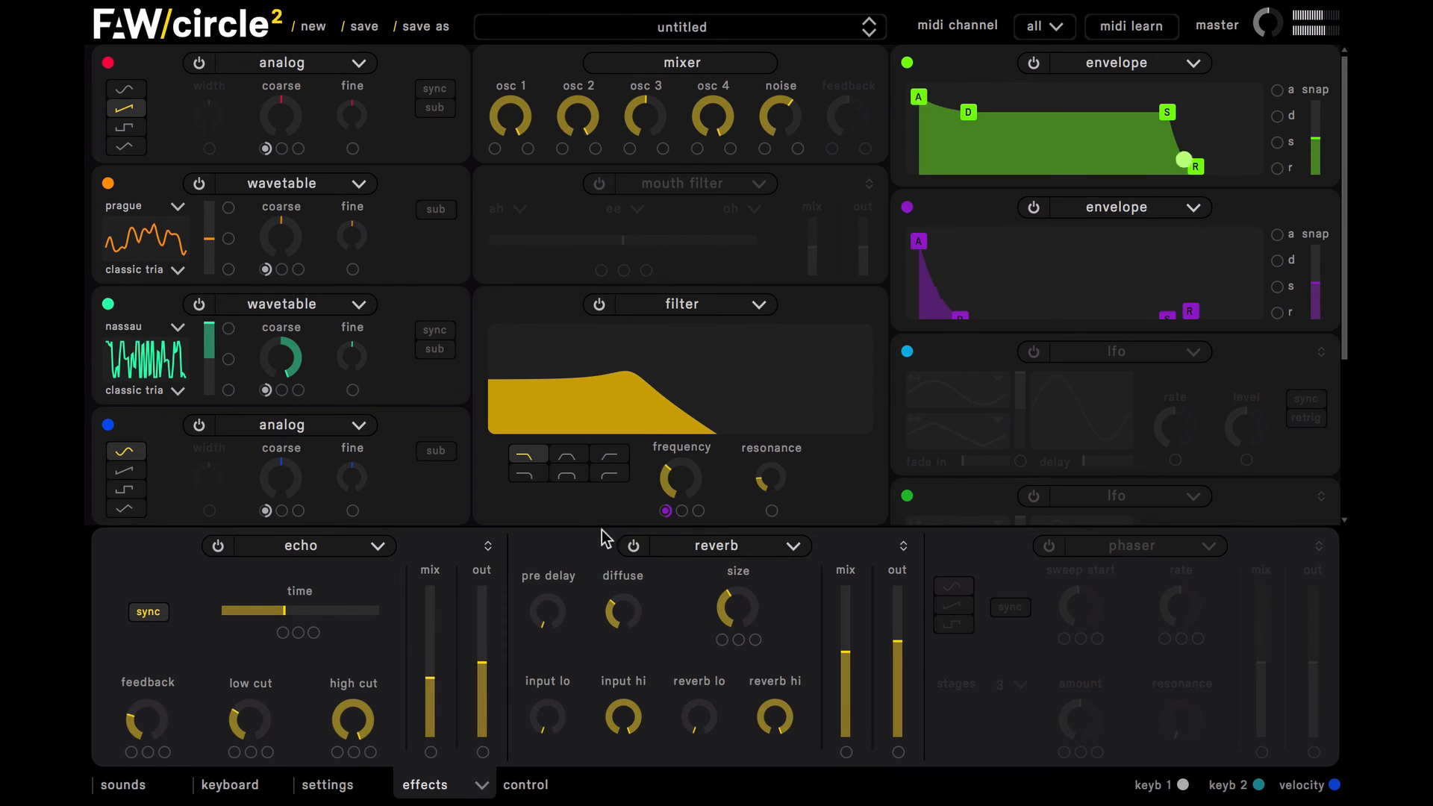
drag(547, 607, 550, 502)
drag(549, 601, 553, 544)
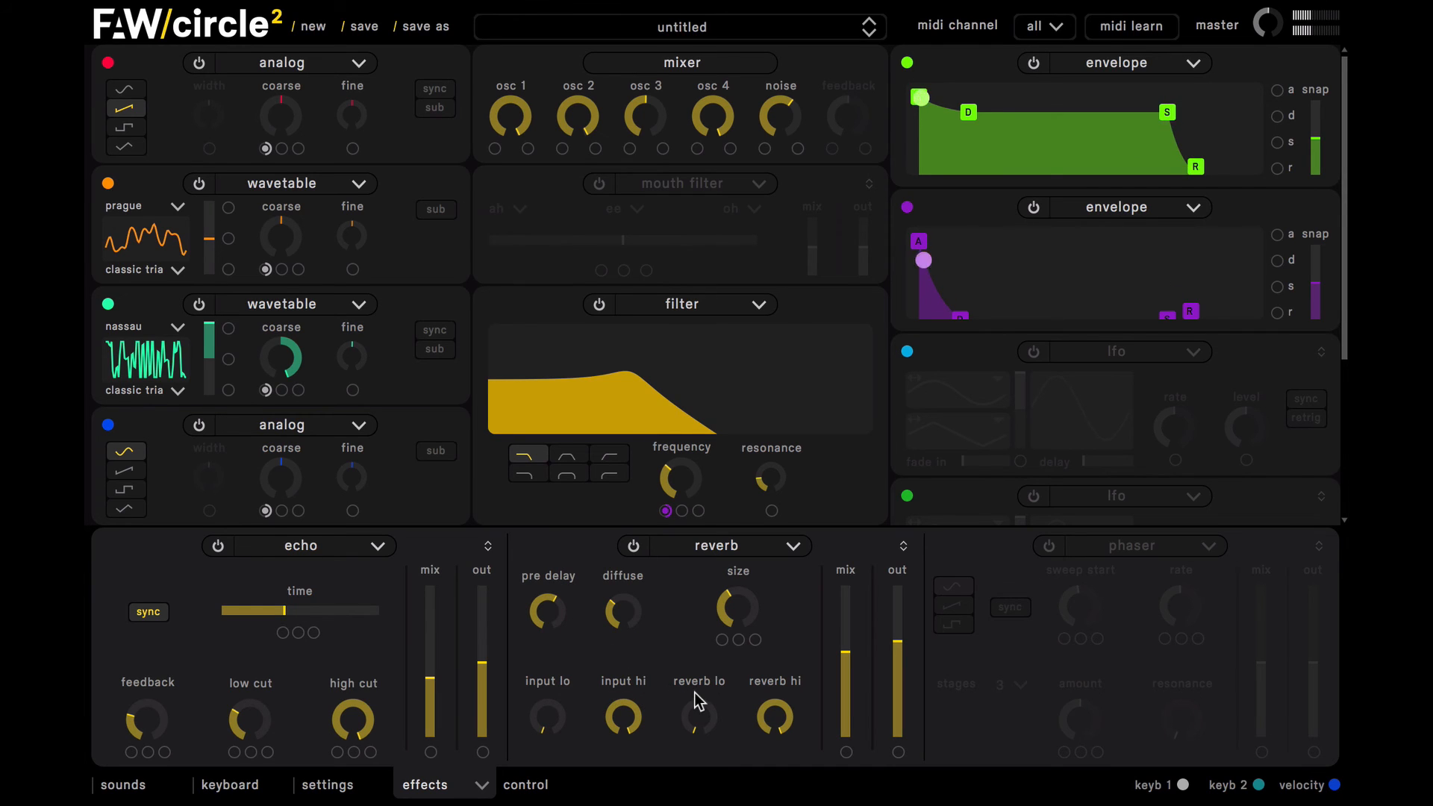
- Raise the reverb lo slightly above its minimum and fine-tune the reverb's size to just under half of its range
drag(702, 716, 706, 688)
mouse_move(733, 603)
mouse_down()
mouse_move(733, 587)
mouse_move(737, 623)
mouse_up()
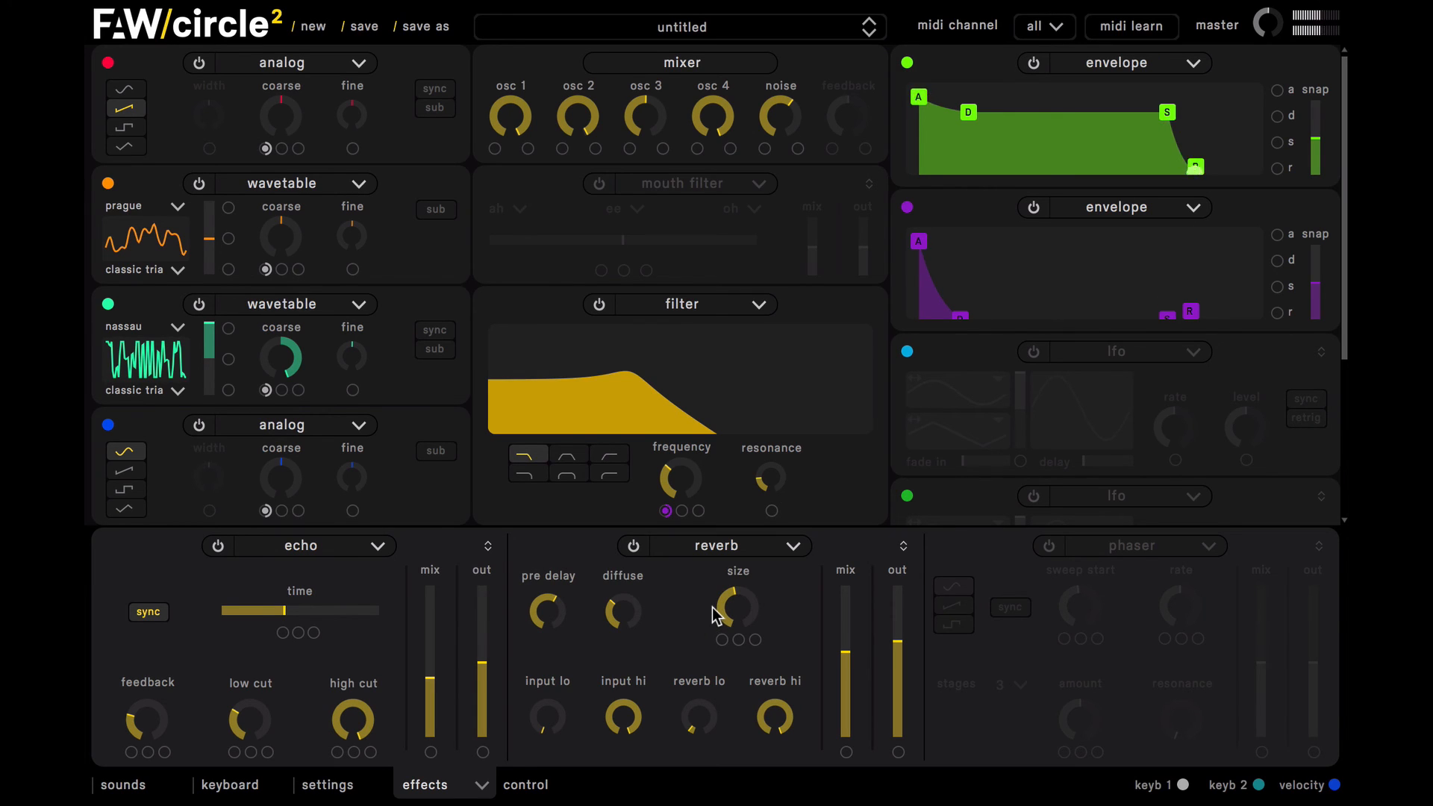
drag(719, 608, 724, 621)
- Set the keyboard follow glide 1 time to 0.046 and return to the full view of the synth modules
click(470, 785)
click(361, 788)
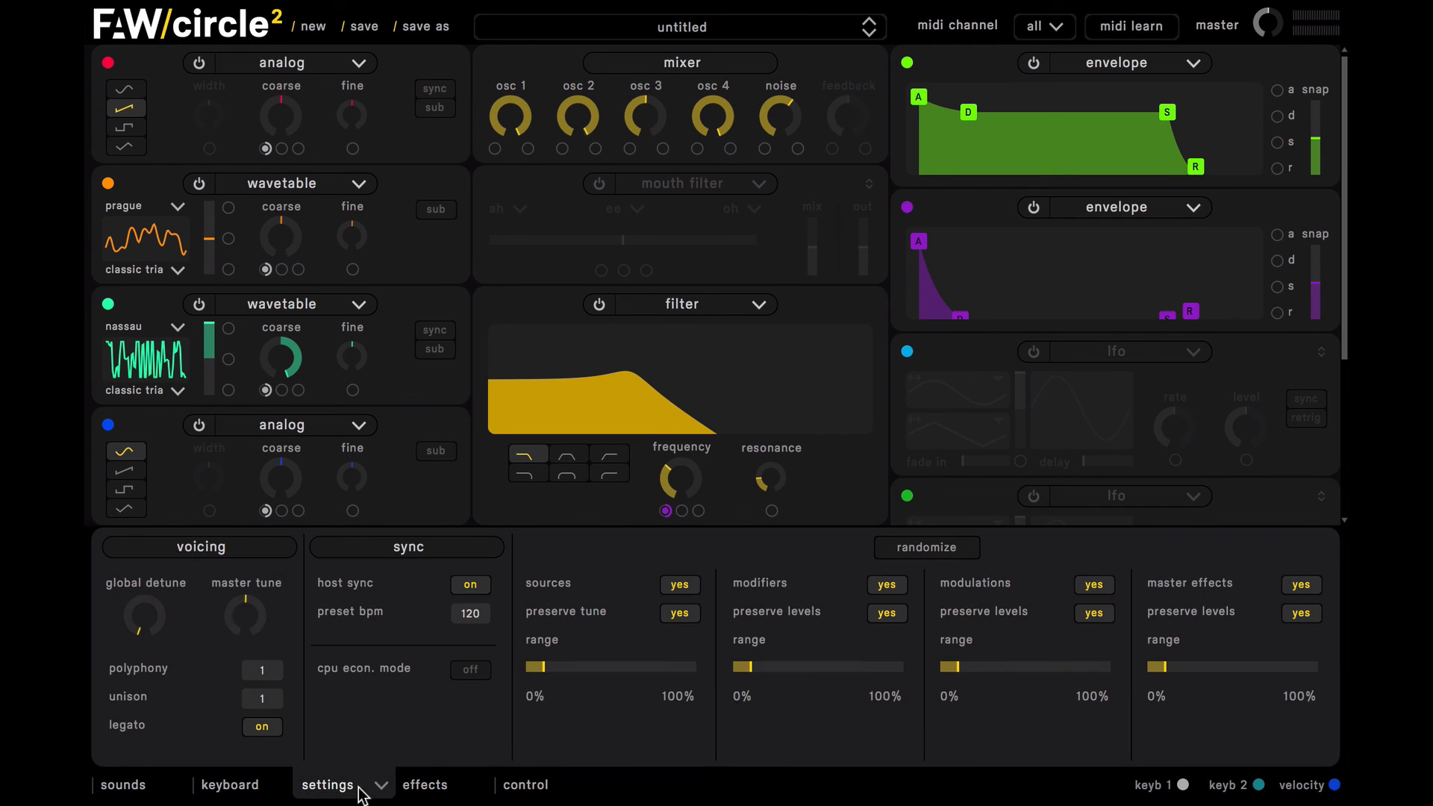
click(231, 785)
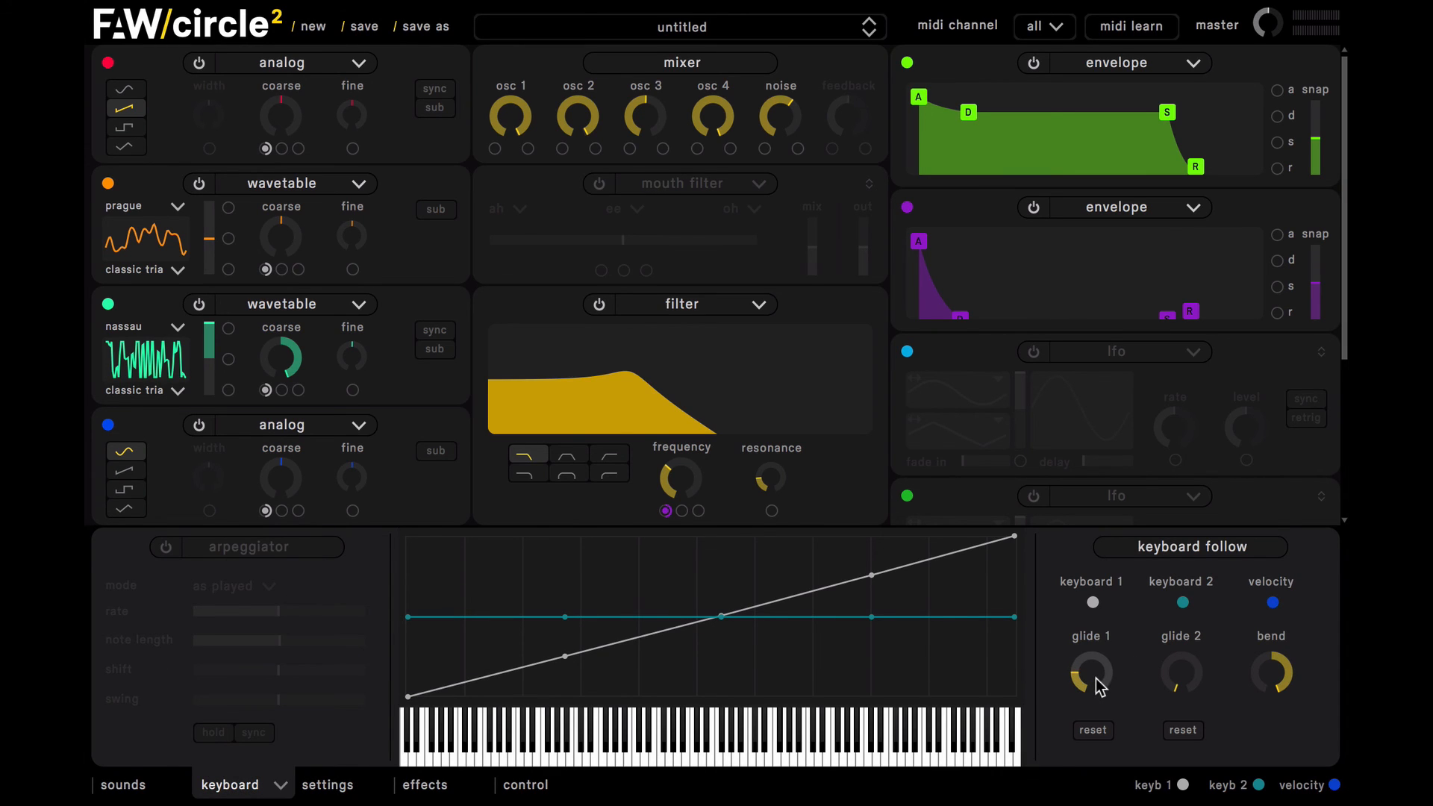
mouse_move(1095, 678)
mouse_down()
mouse_move(1095, 617)
mouse_move(1090, 710)
mouse_move(1090, 679)
mouse_move(1097, 690)
mouse_up()
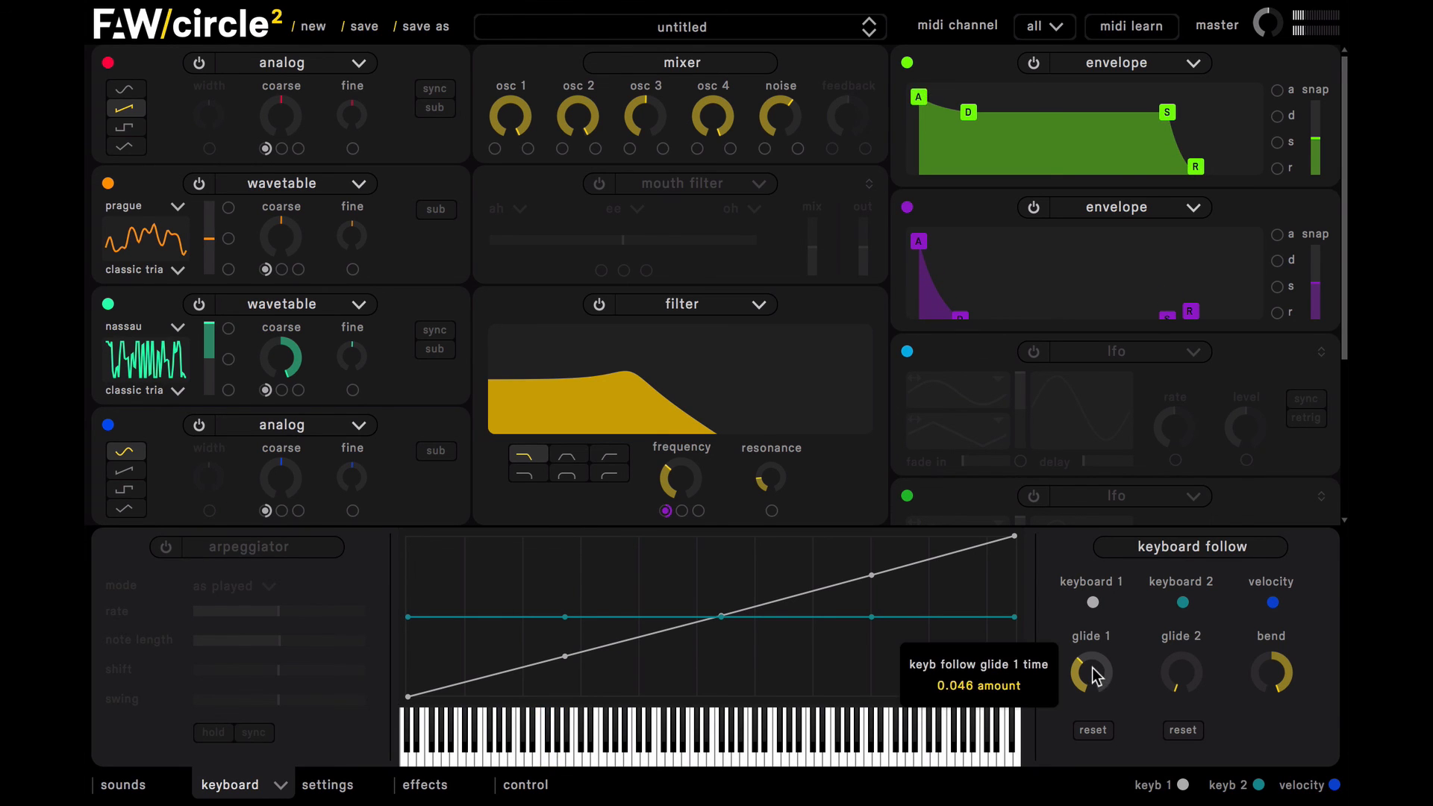
click(270, 783)
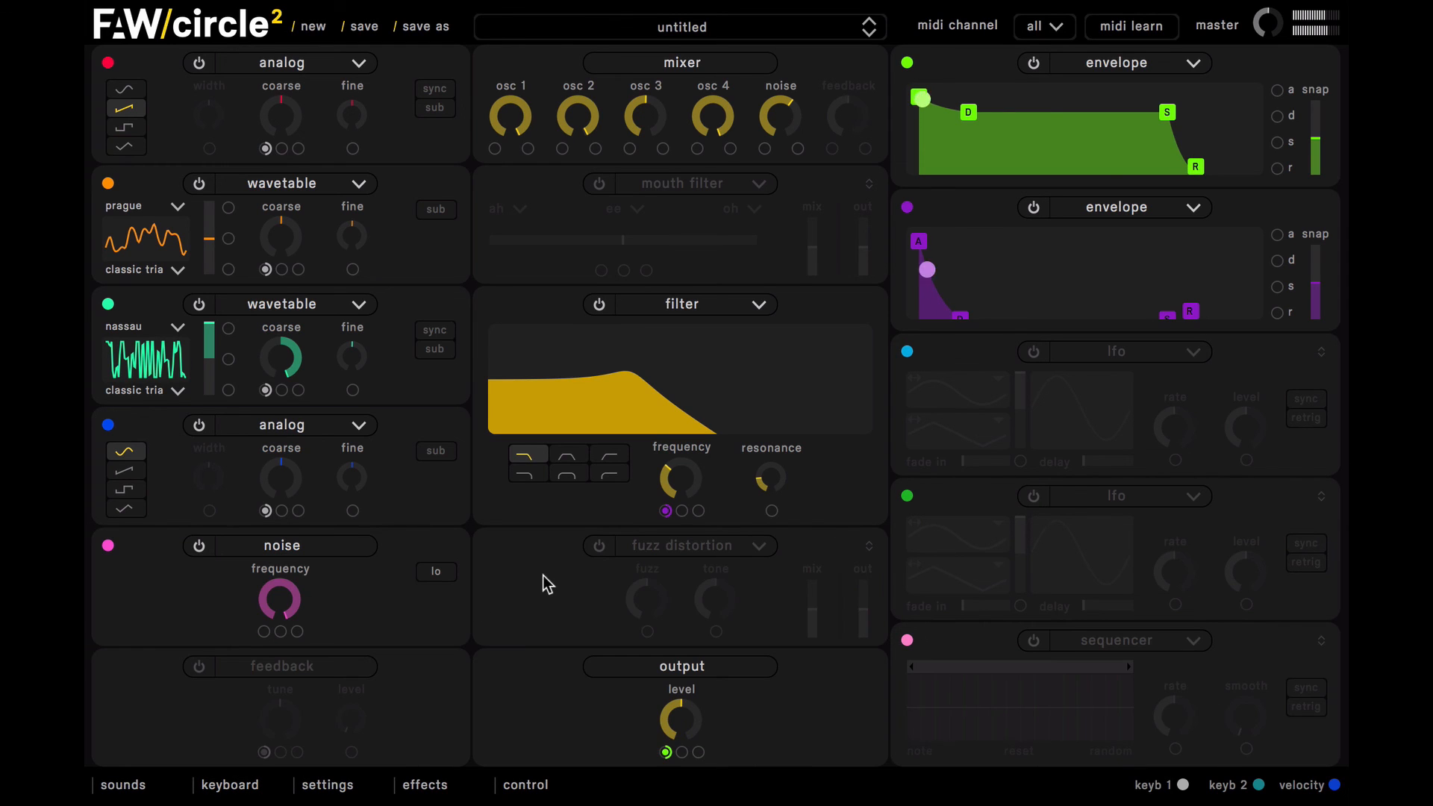